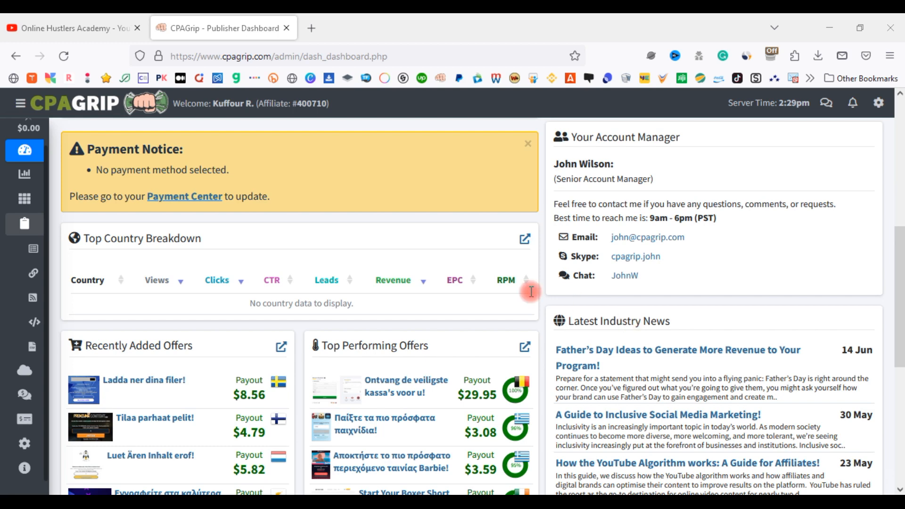
Step: Look over the Online Hustlers Academy channel's videos page on YouTube
{"action": "key", "text": "ctrl+Tab"}
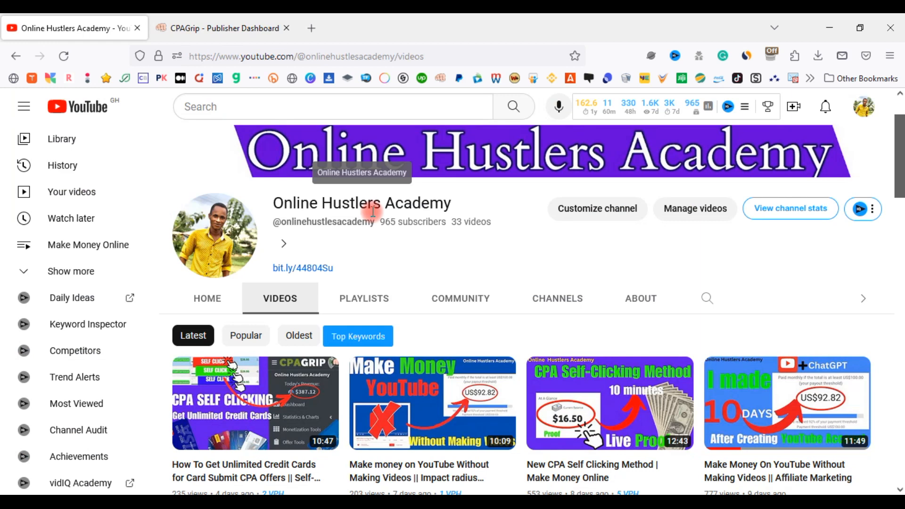
{"action": "scroll", "coordinate": [371, 203], "scroll_direction": "up", "scroll_amount": 2}
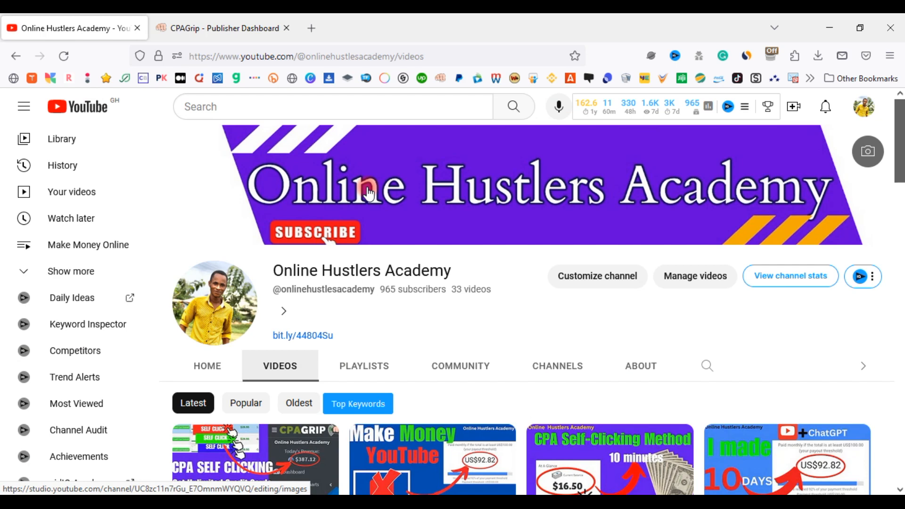
{"action": "scroll", "coordinate": [370, 193], "scroll_direction": "down", "scroll_amount": 3}
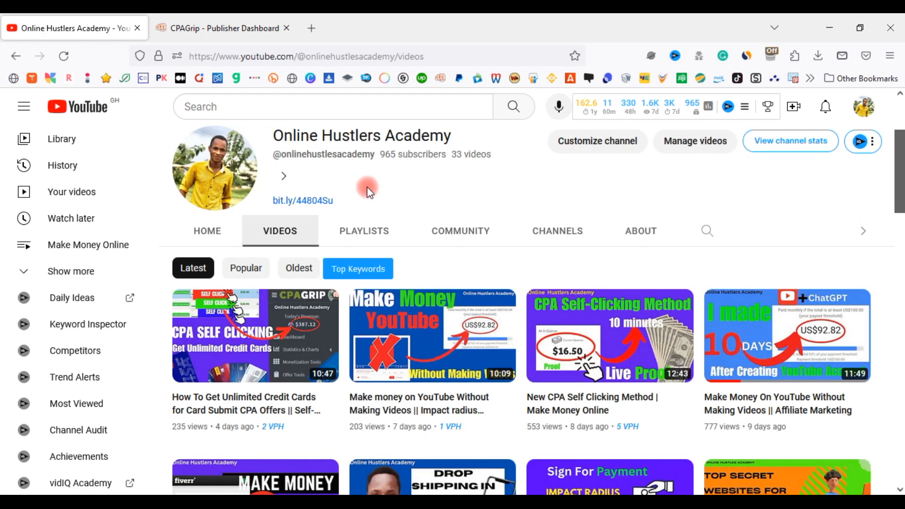
{"action": "scroll", "coordinate": [369, 191], "scroll_direction": "down", "scroll_amount": 1}
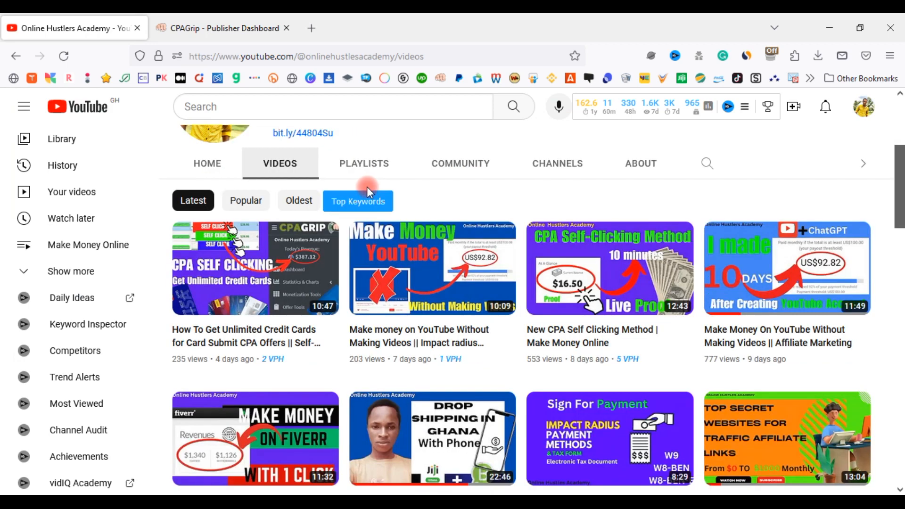
{"action": "scroll", "coordinate": [366, 187], "scroll_direction": "up", "scroll_amount": 3}
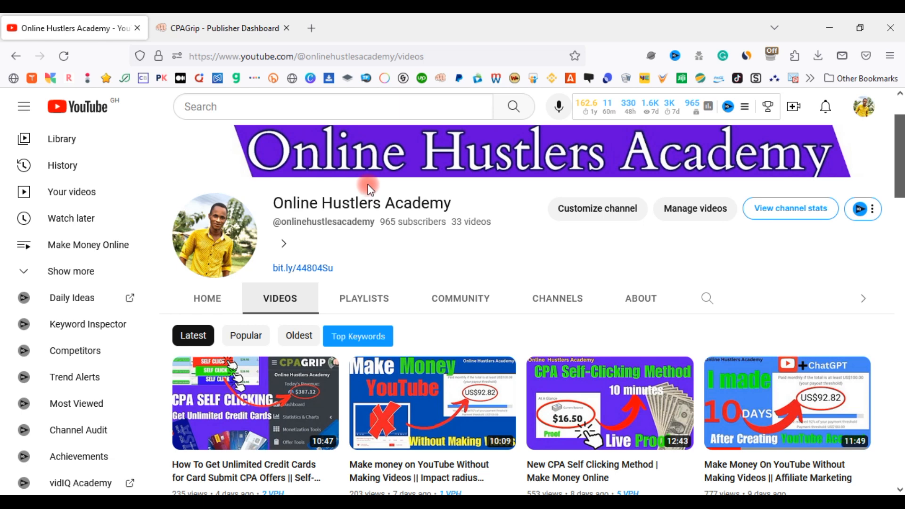
{"action": "scroll", "coordinate": [370, 189], "scroll_direction": "down", "scroll_amount": 1}
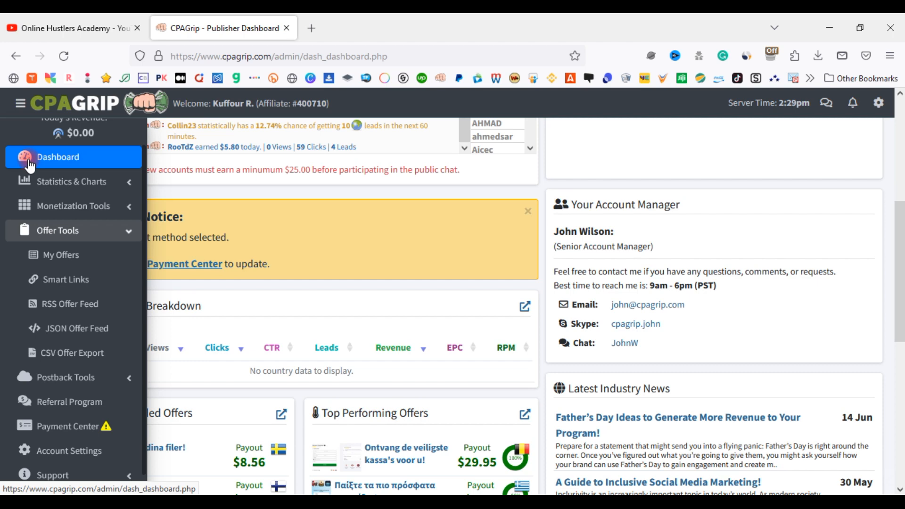
Step: Open the My Offers list in CPAGrip
{"action": "scroll", "coordinate": [29, 166], "scroll_direction": "up", "scroll_amount": 1}
{"action": "scroll", "coordinate": [28, 163], "scroll_direction": "down", "scroll_amount": 1}
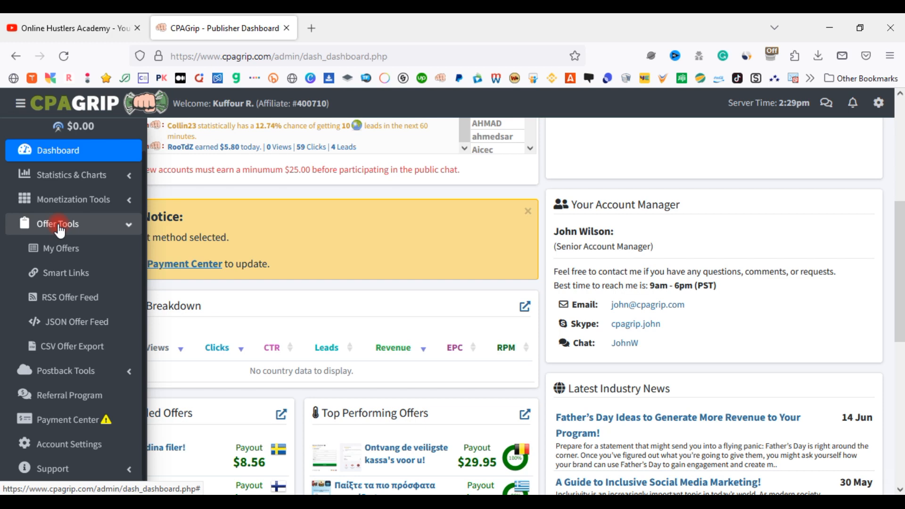
{"action": "left_click", "coordinate": [64, 250]}
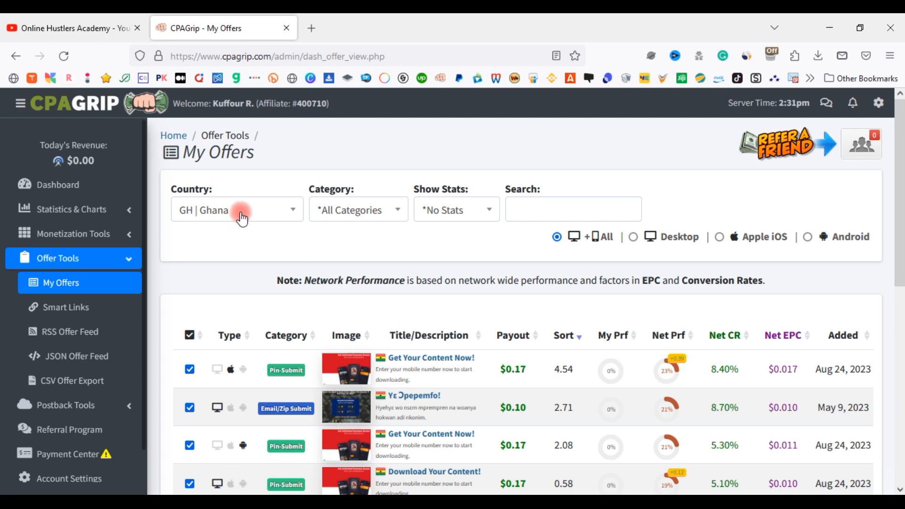
Step: Look through the Ghana offers and change the country filter to US | United States
{"action": "scroll", "coordinate": [485, 351], "scroll_direction": "down", "scroll_amount": 1}
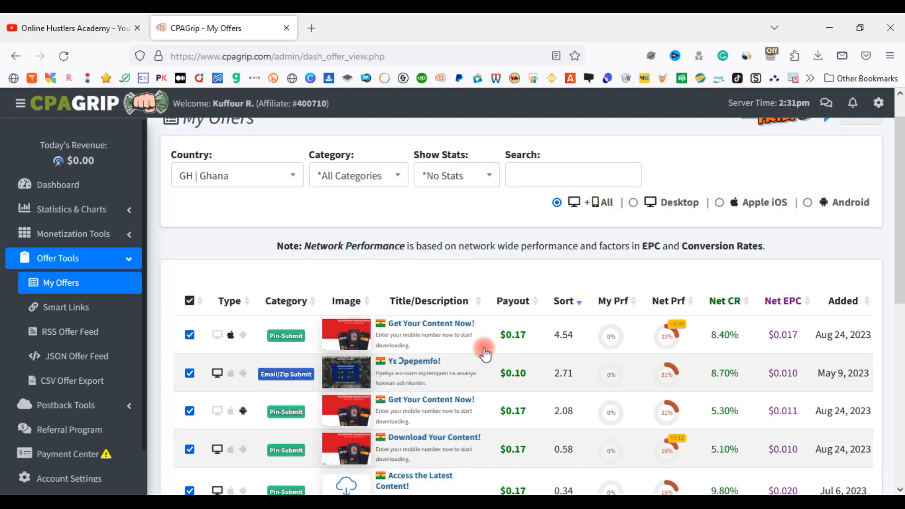
{"action": "scroll", "coordinate": [485, 354], "scroll_direction": "up", "scroll_amount": 1}
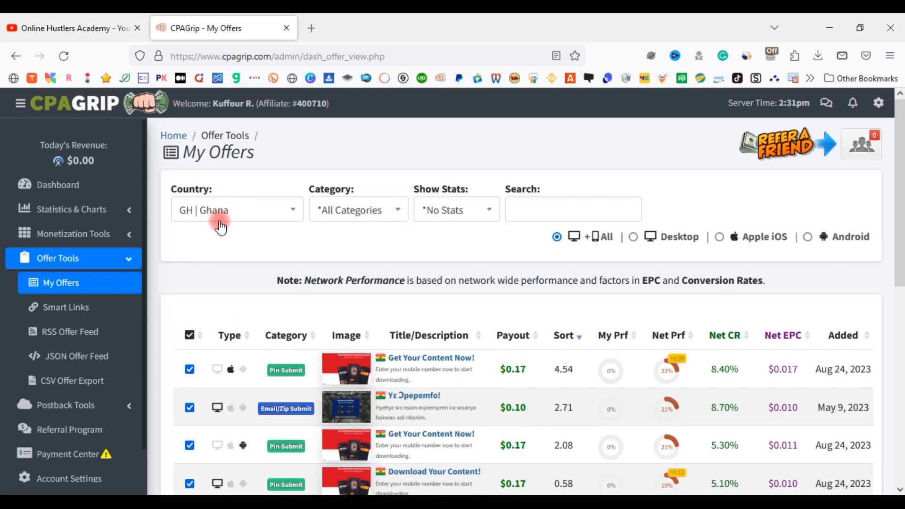
{"action": "scroll", "coordinate": [430, 317], "scroll_direction": "down", "scroll_amount": 10}
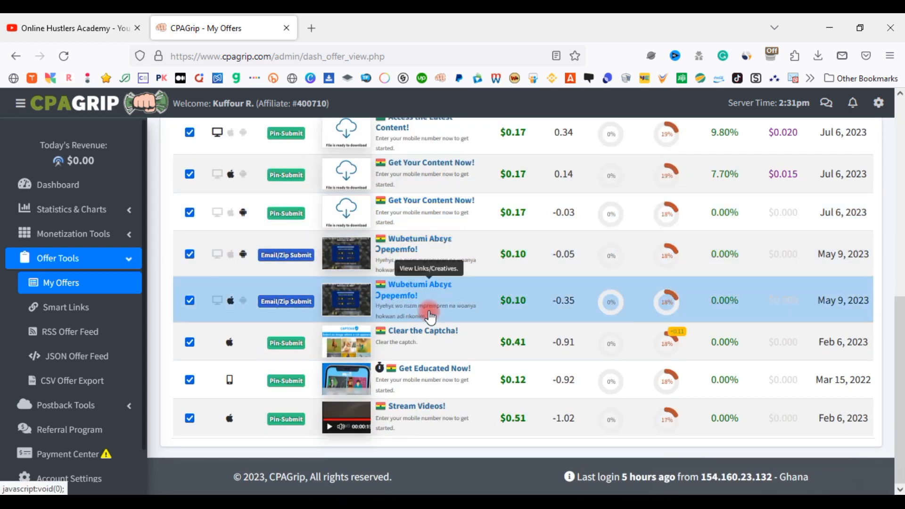
{"action": "scroll", "coordinate": [424, 306], "scroll_direction": "up", "scroll_amount": 10}
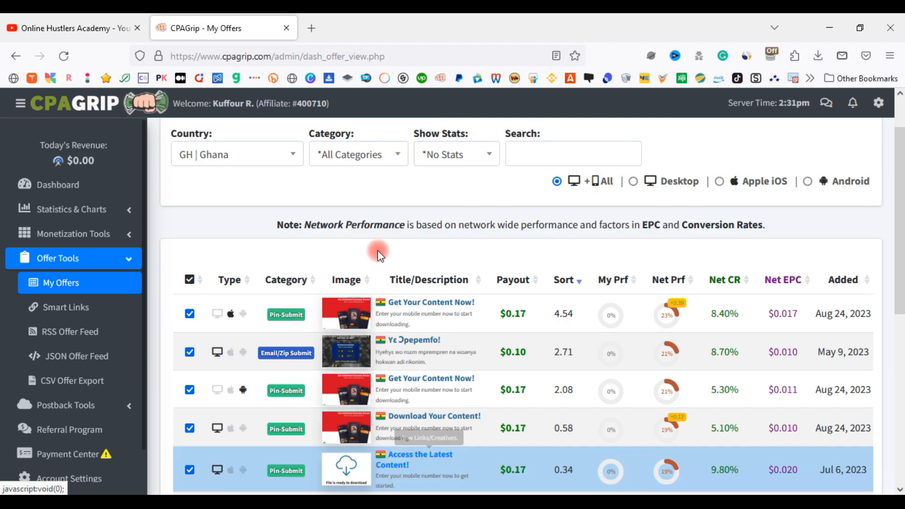
{"action": "left_click", "coordinate": [257, 159]}
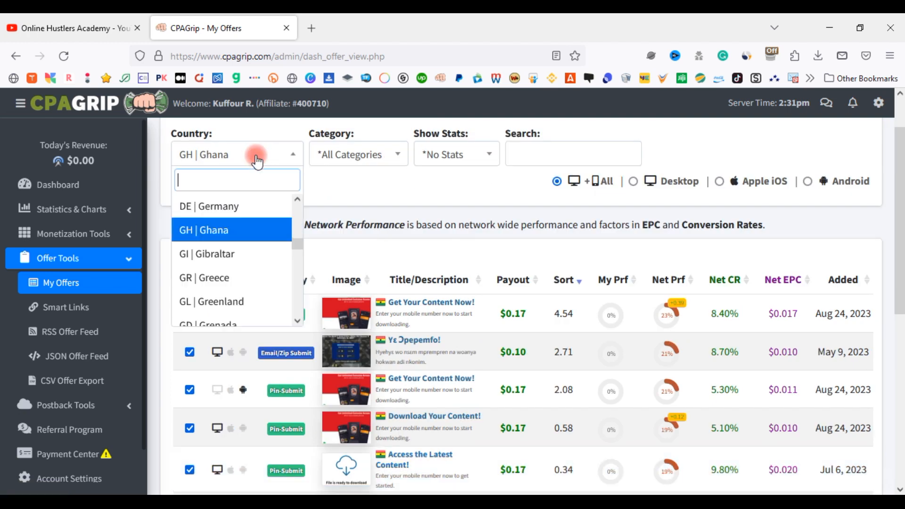
{"action": "scroll", "coordinate": [254, 220], "scroll_direction": "up", "scroll_amount": 15}
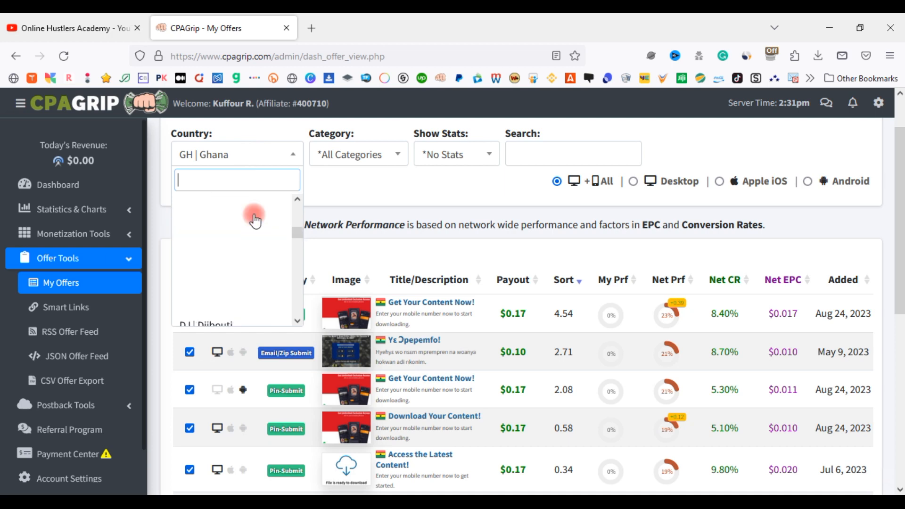
{"action": "scroll", "coordinate": [255, 217], "scroll_direction": "up", "scroll_amount": 4}
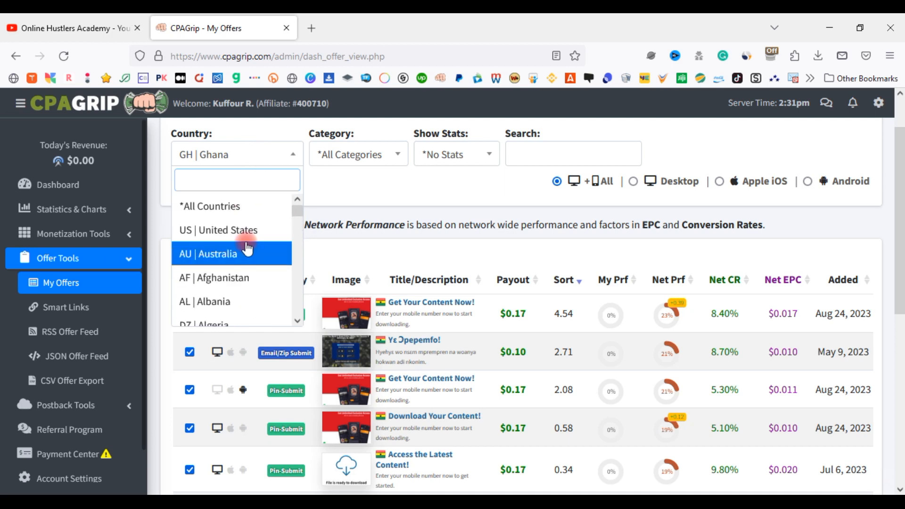
{"action": "left_click", "coordinate": [250, 235]}
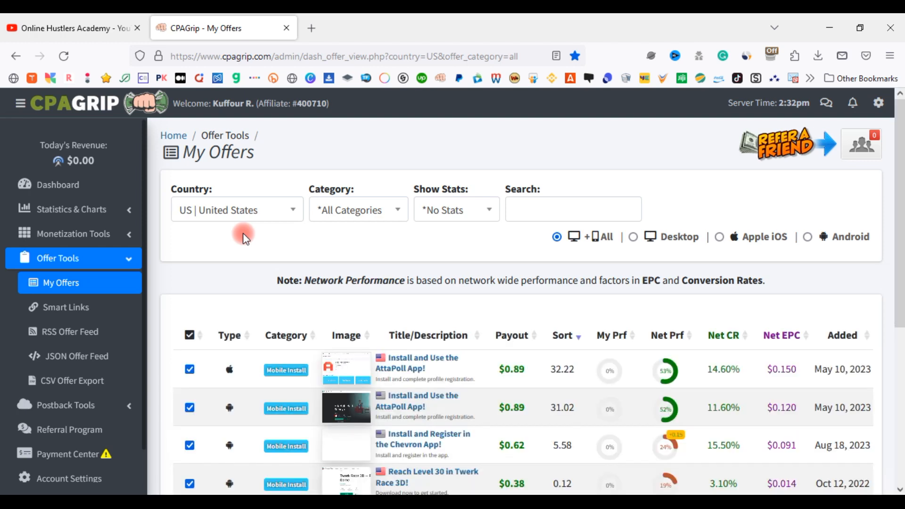
Step: Examine the United States offers, comparing their categories, device types and payouts
{"action": "scroll", "coordinate": [278, 247], "scroll_direction": "down", "scroll_amount": 2}
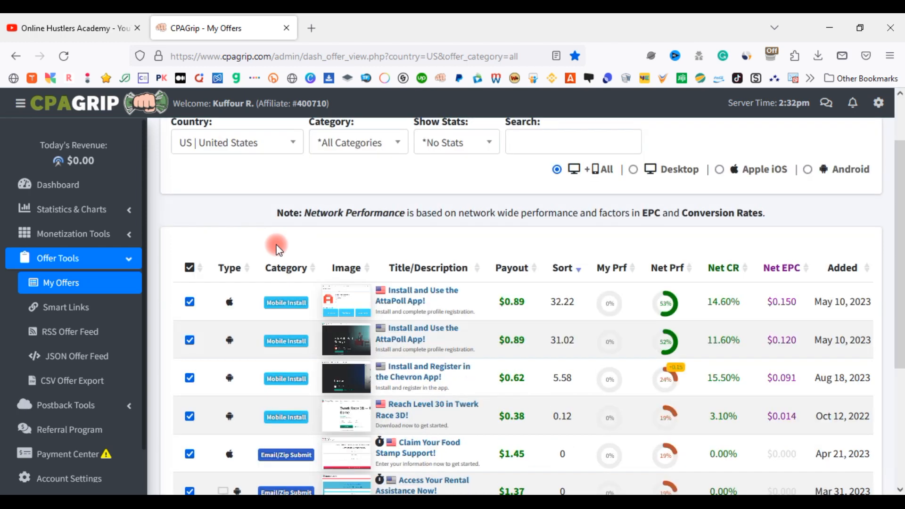
{"action": "scroll", "coordinate": [278, 249], "scroll_direction": "down", "scroll_amount": 2}
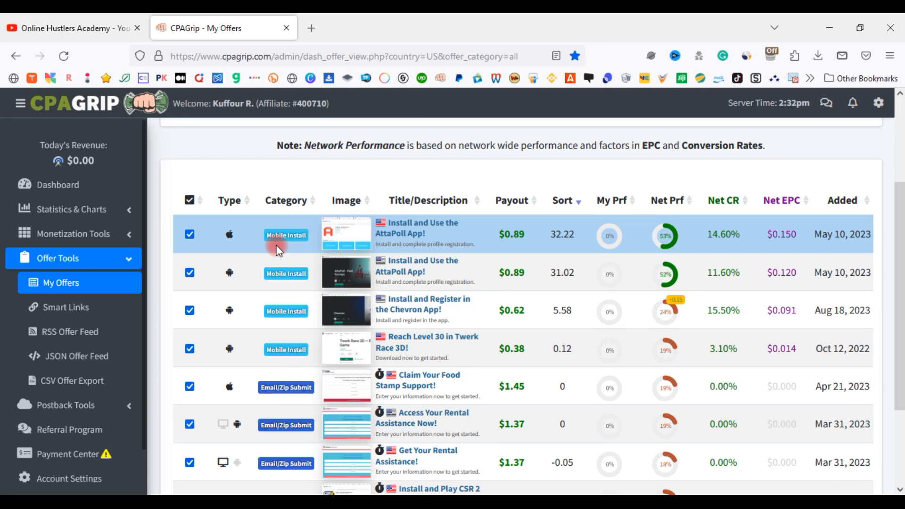
{"action": "scroll", "coordinate": [279, 250], "scroll_direction": "down", "scroll_amount": 2}
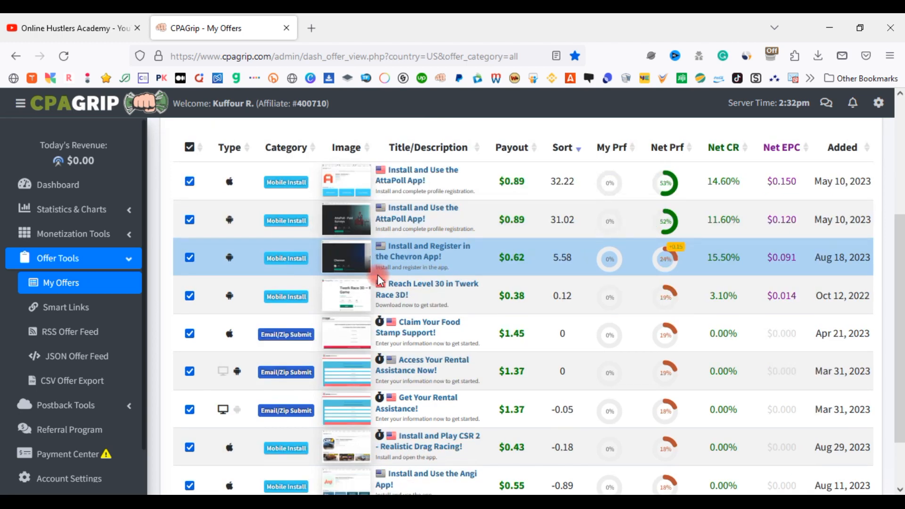
{"action": "scroll", "coordinate": [340, 255], "scroll_direction": "up", "scroll_amount": 5}
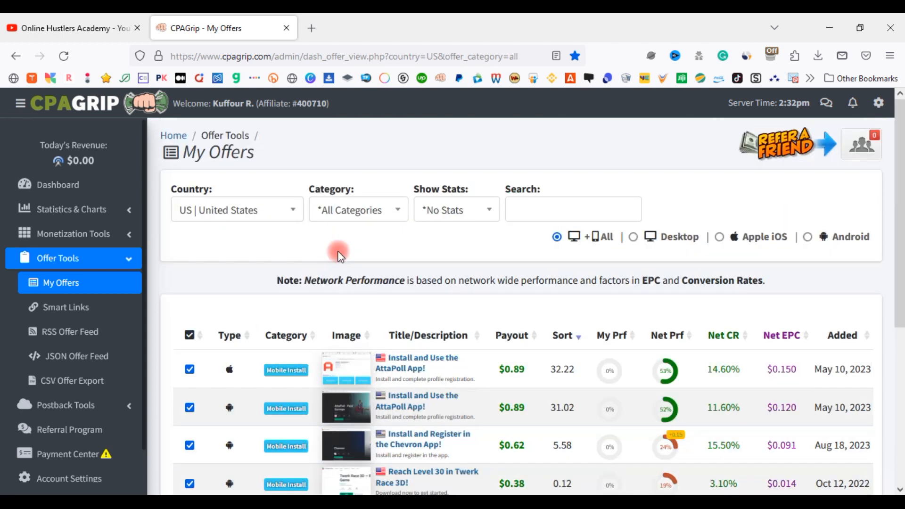
{"action": "scroll", "coordinate": [339, 255], "scroll_direction": "down", "scroll_amount": 5}
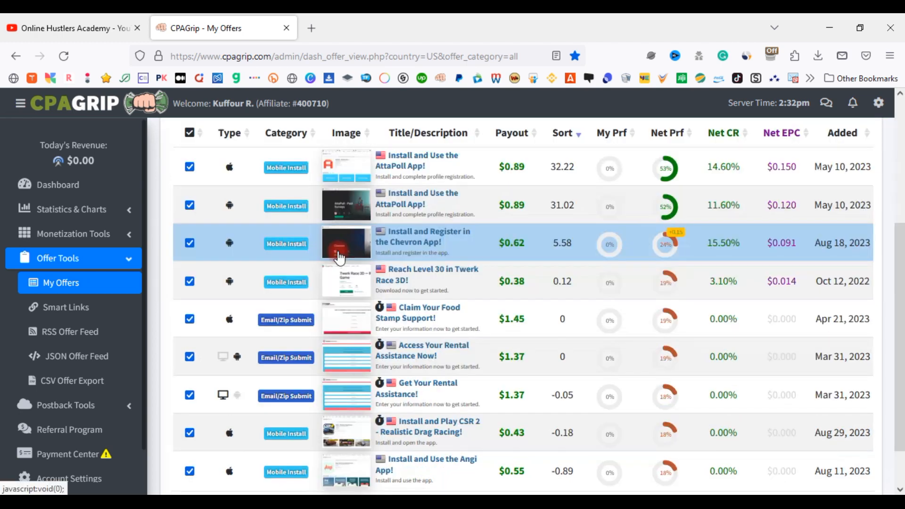
{"action": "scroll", "coordinate": [288, 262], "scroll_direction": "down", "scroll_amount": 2}
{"action": "scroll", "coordinate": [283, 258], "scroll_direction": "up", "scroll_amount": 2}
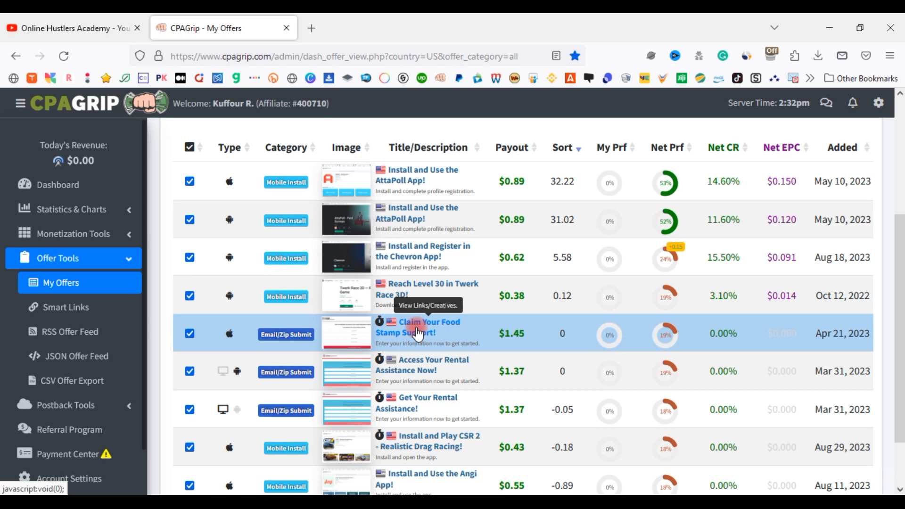
{"action": "scroll", "coordinate": [417, 332], "scroll_direction": "down", "scroll_amount": 3}
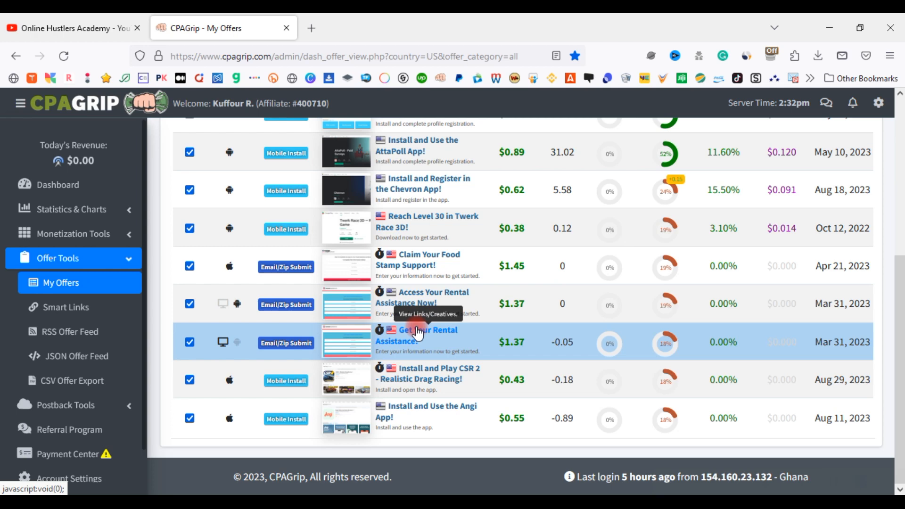
Step: View the details of the desktop "Get Your Rental Assistance!" offer and copy its tracking link
{"action": "left_click", "coordinate": [418, 333]}
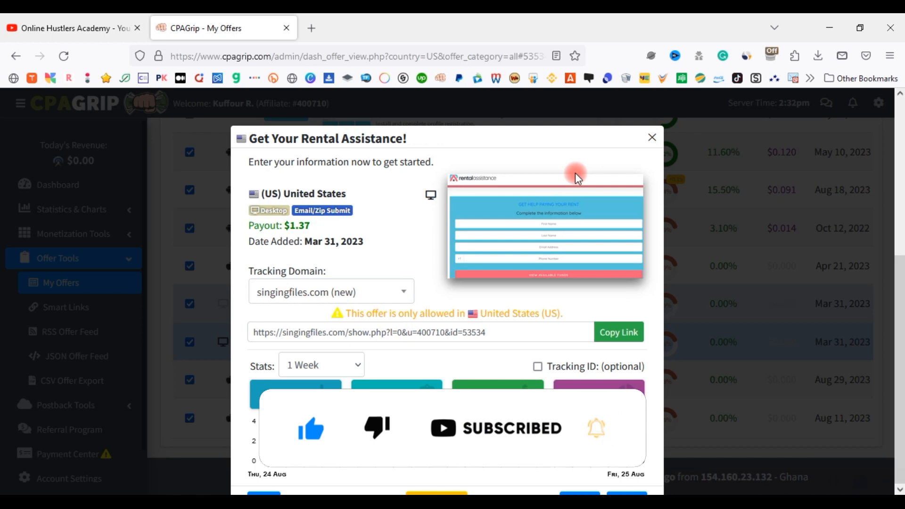
{"action": "left_click", "coordinate": [652, 138]}
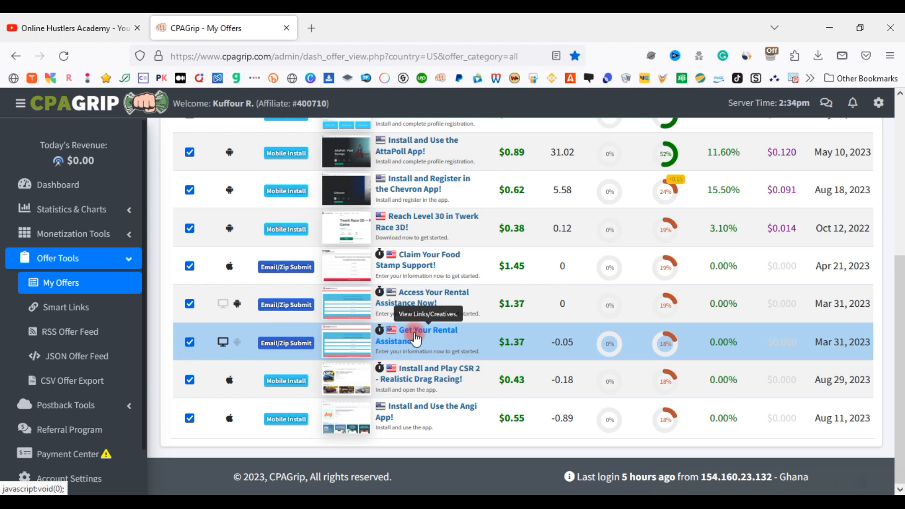
{"action": "left_click", "coordinate": [416, 338]}
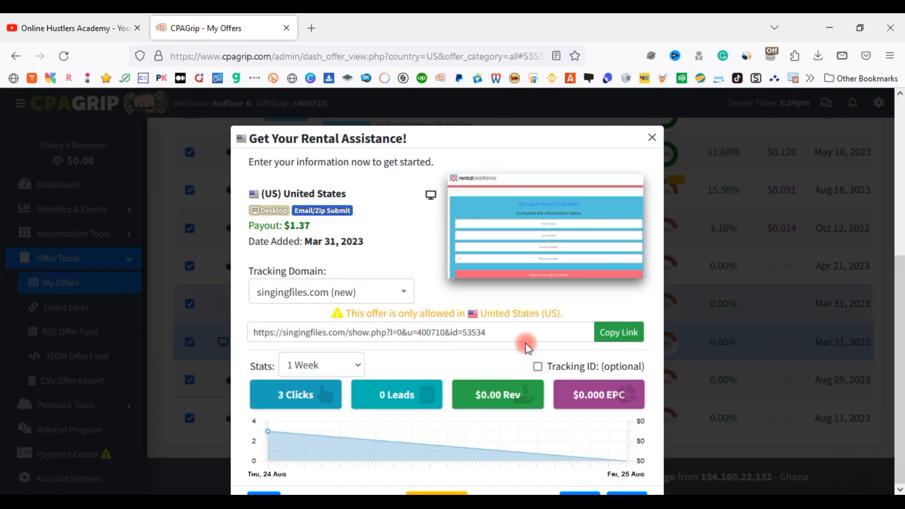
{"action": "left_click", "coordinate": [617, 338]}
Step: Create a blank site in Google Sites in a new browser tab and delete its page title header
{"action": "left_click", "coordinate": [312, 29]}
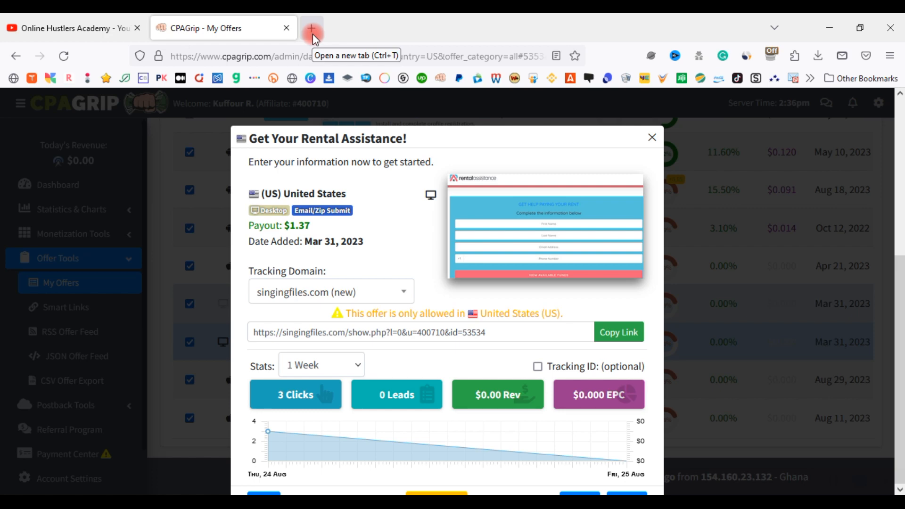
{"action": "left_click", "coordinate": [312, 30]}
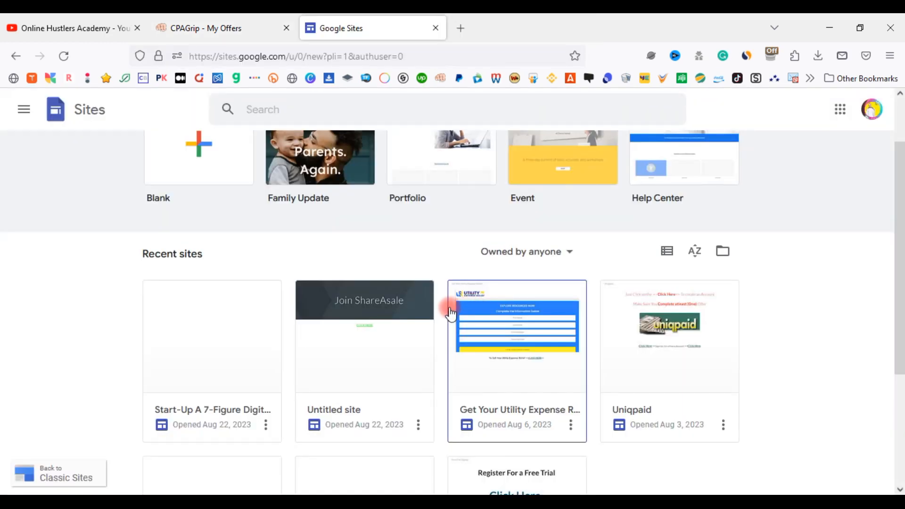
{"action": "scroll", "coordinate": [250, 243], "scroll_direction": "up", "scroll_amount": 2}
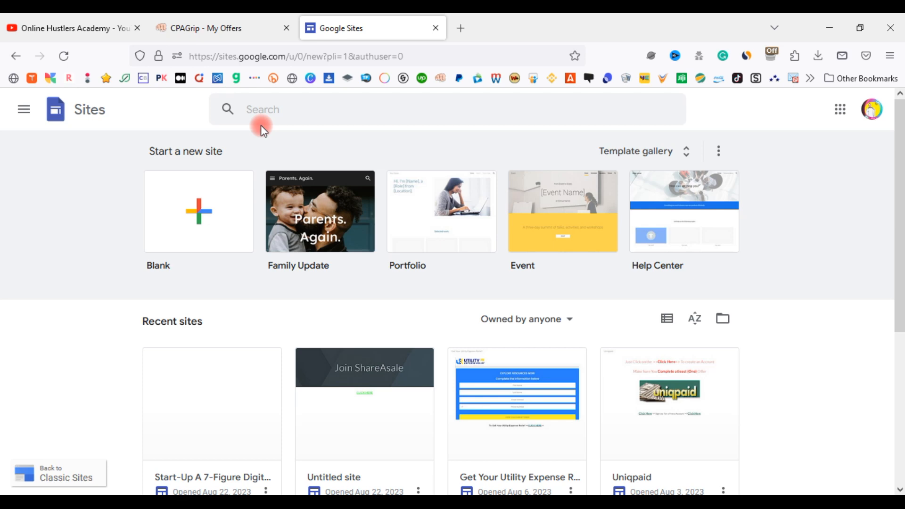
{"action": "left_click", "coordinate": [217, 213]}
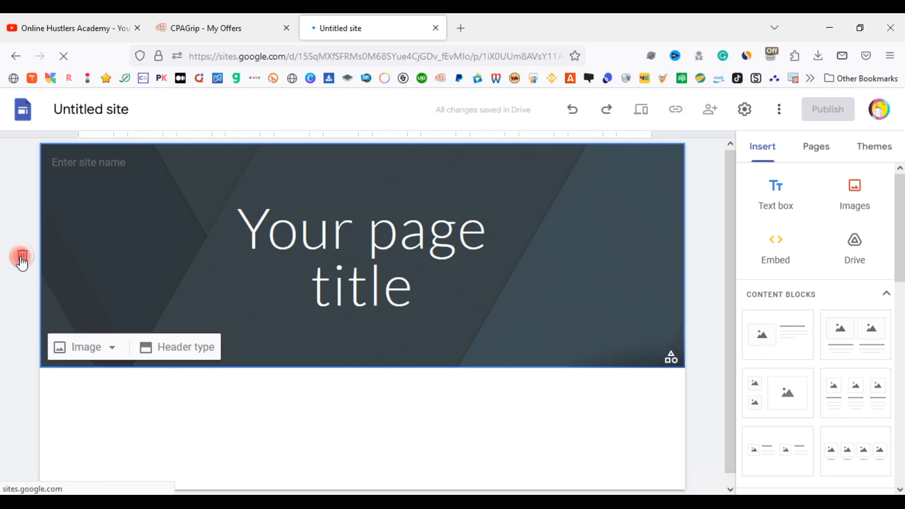
{"action": "left_click", "coordinate": [21, 258]}
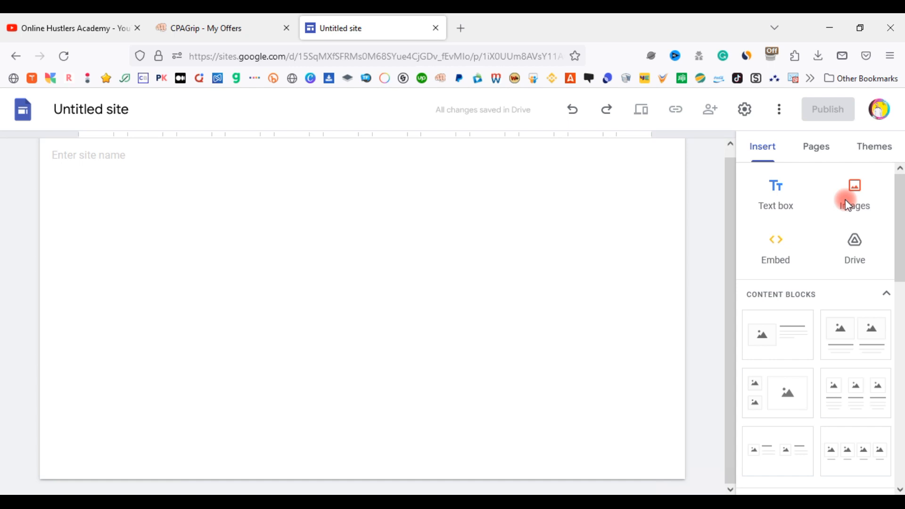
Step: Insert an empty text box below the site name and return to the rental assistance offer details in CPAGrip
{"action": "double_click", "coordinate": [254, 204]}
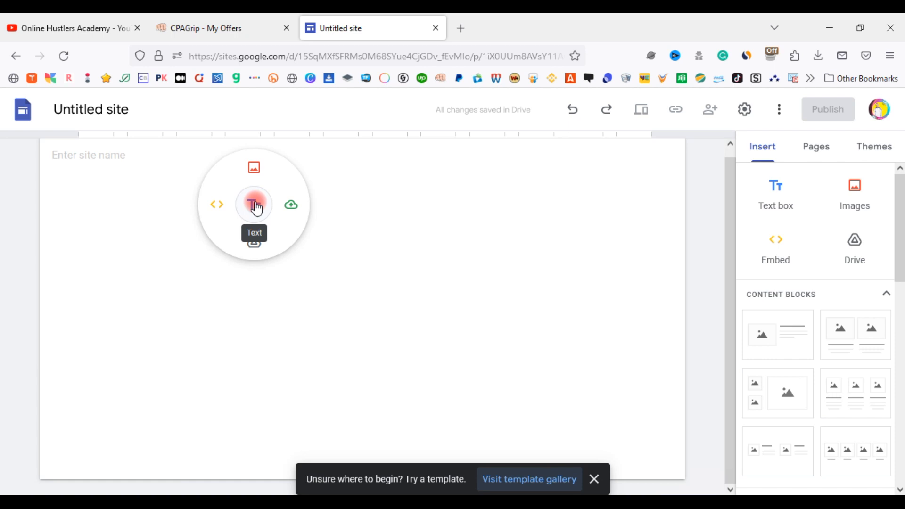
{"action": "left_click", "coordinate": [257, 209]}
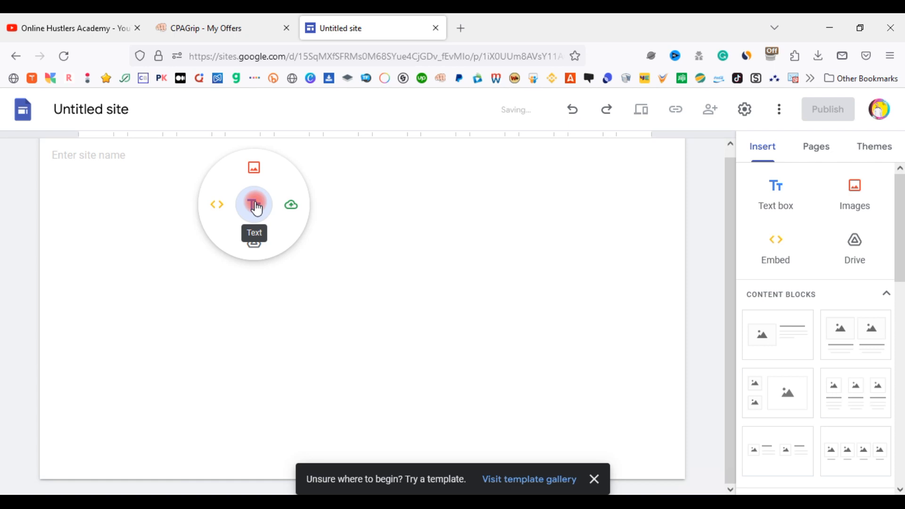
{"action": "left_click", "coordinate": [257, 209]}
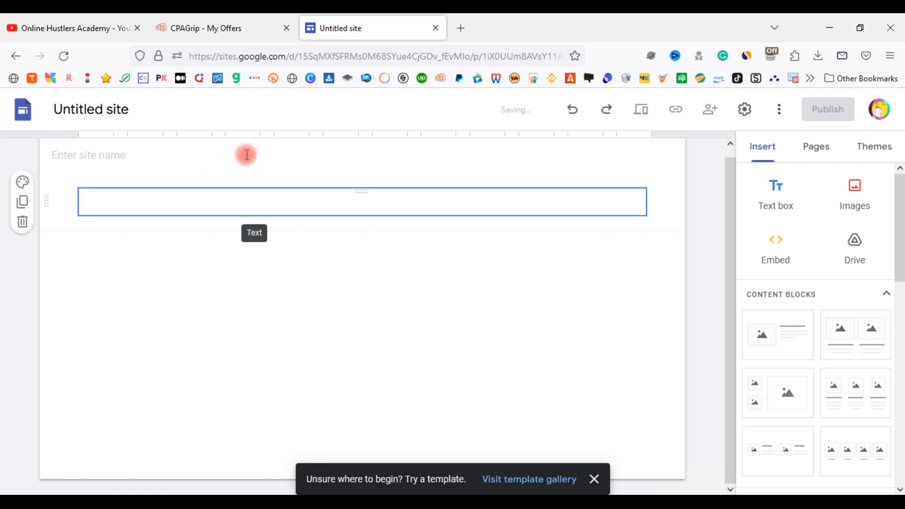
{"action": "left_click", "coordinate": [204, 19]}
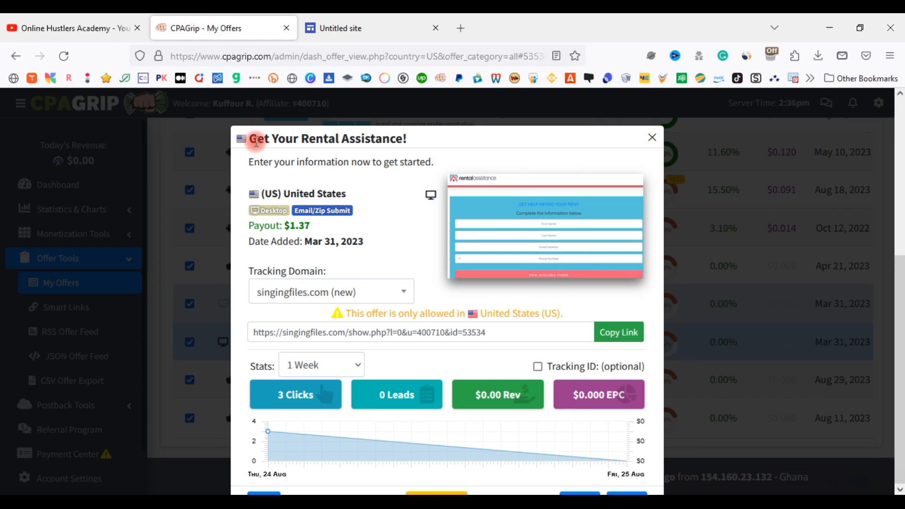
Step: Copy the offer title "Get Your Rental Assistance!" from CPAGrip into the Google Sites text box and remove the extra blank line
{"action": "left_click_drag", "start_coordinate": [251, 138], "coordinate": [413, 138]}
{"action": "left_click", "coordinate": [408, 140]}
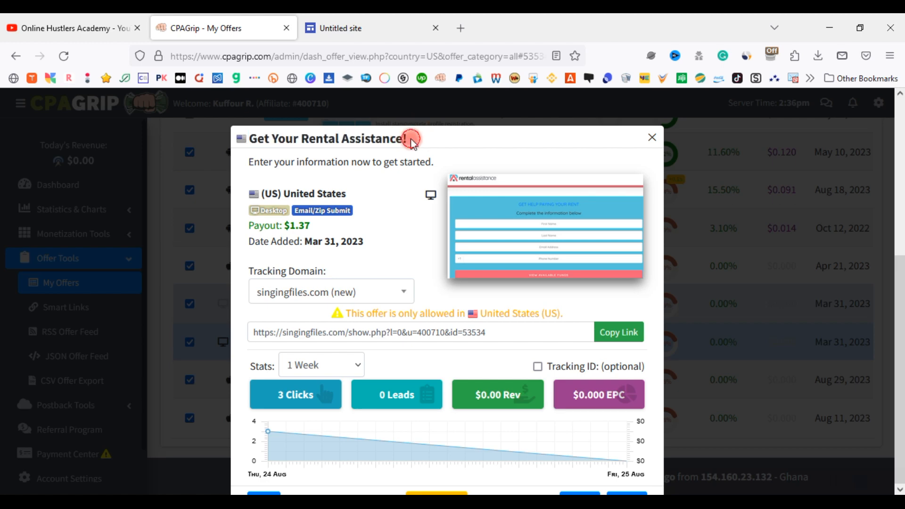
{"action": "double_click", "coordinate": [411, 138]}
{"action": "triple_click", "coordinate": [410, 138]}
{"action": "key", "text": "ctrl+c"}
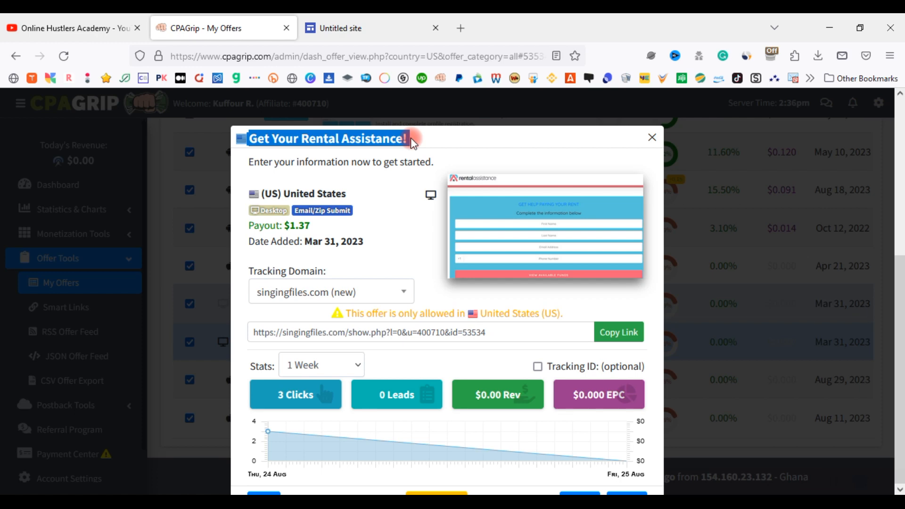
{"action": "key", "text": "ctrl+Tab"}
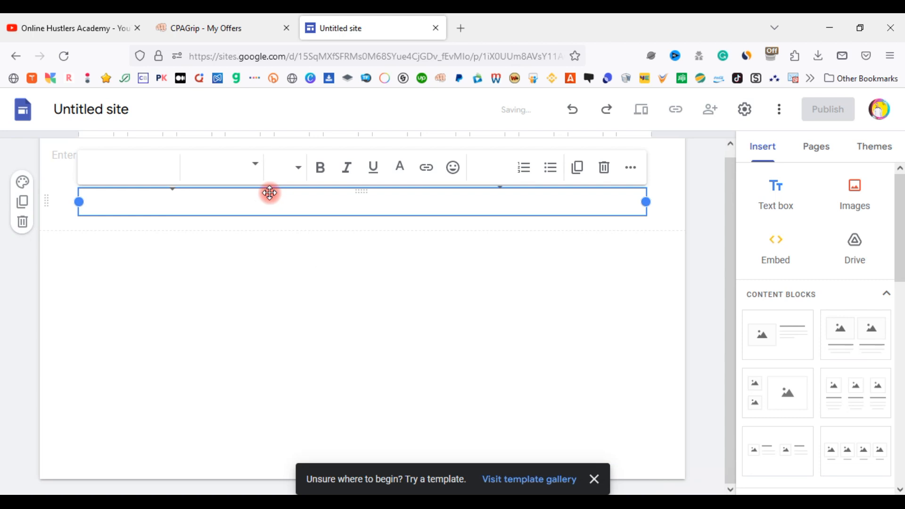
{"action": "key", "text": "ctrl+v"}
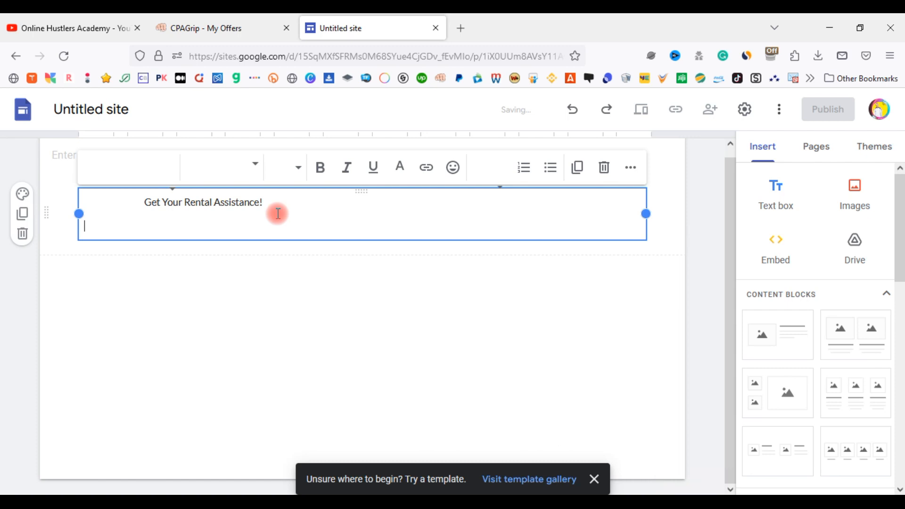
{"action": "key", "text": "BackSpace"}
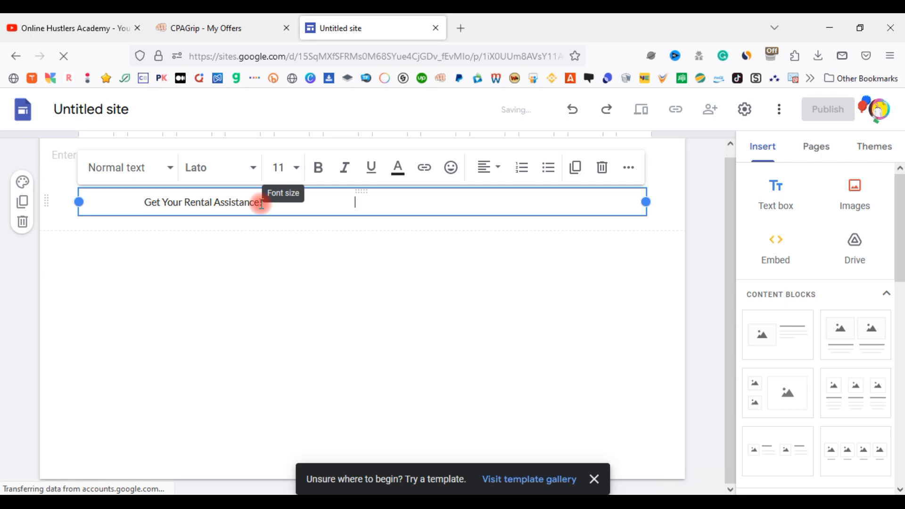
Step: Centre the "Get Your Rental Assistance!" heading in its text box and make it bold
{"action": "triple_click", "coordinate": [262, 204]}
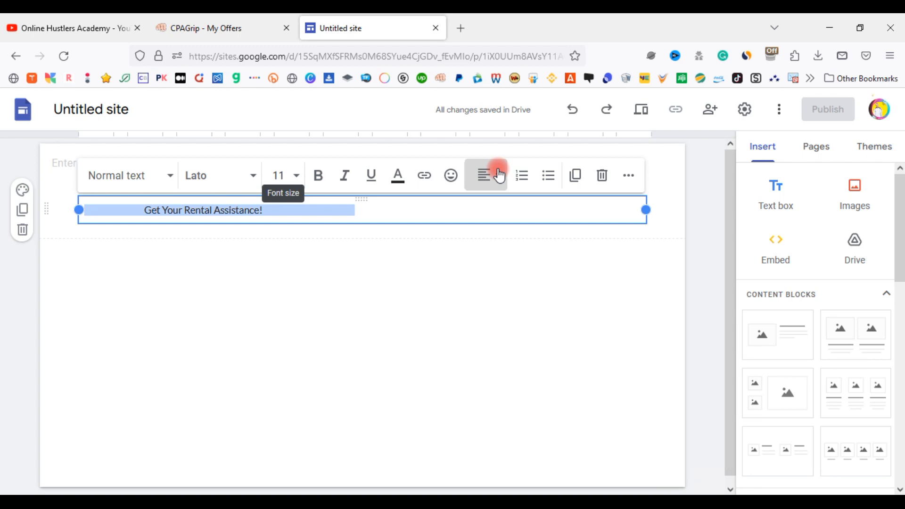
{"action": "left_click", "coordinate": [499, 177]}
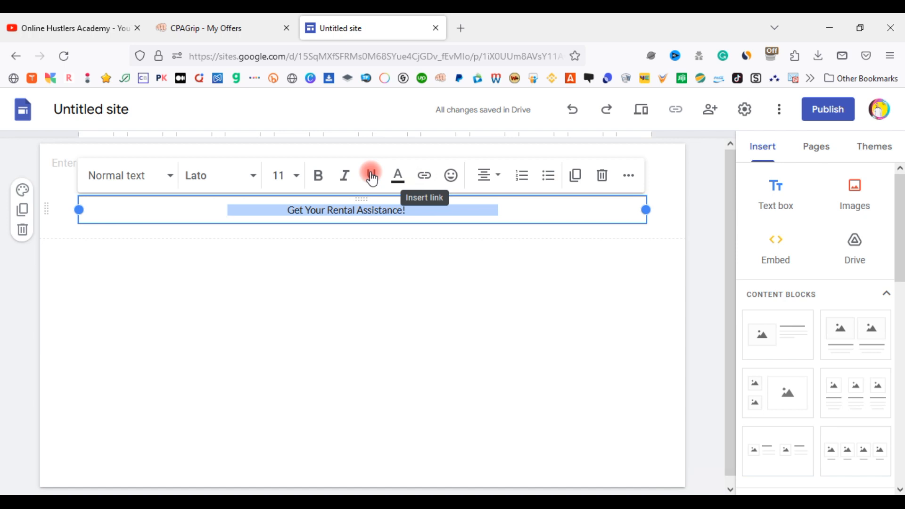
{"action": "left_click", "coordinate": [319, 179]}
Step: Set the font size of the rental assistance heading to 48
{"action": "left_click", "coordinate": [296, 177]}
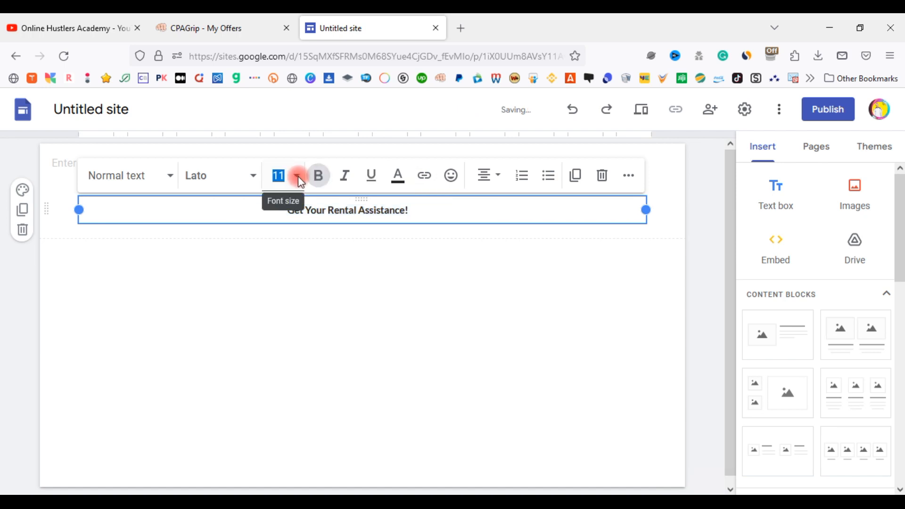
{"action": "scroll", "coordinate": [286, 329], "scroll_direction": "down", "scroll_amount": 3}
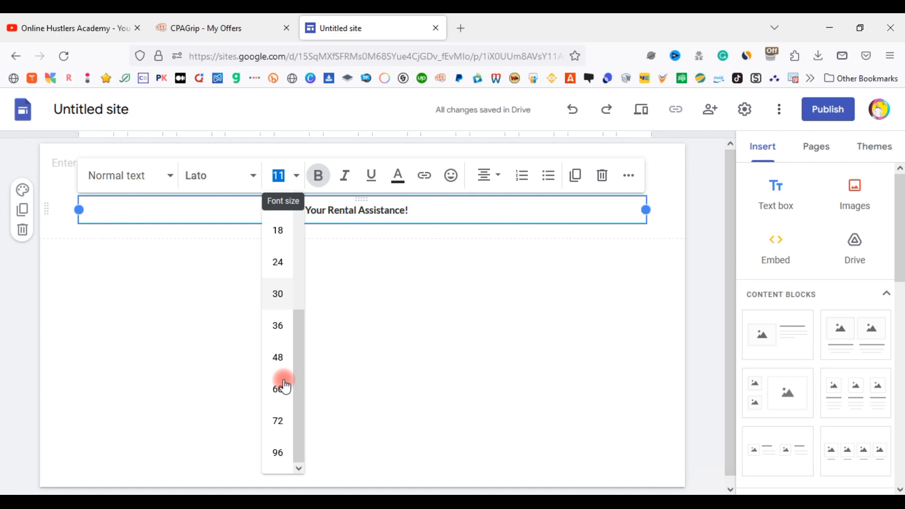
{"action": "left_click", "coordinate": [284, 377]}
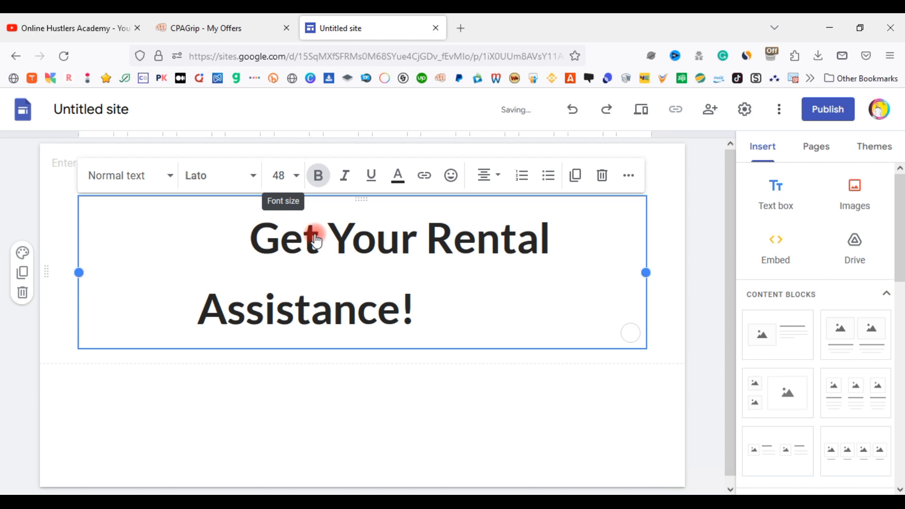
Step: Set the font size of the rental assistance heading to 24
{"action": "left_click", "coordinate": [298, 179]}
{"action": "left_click", "coordinate": [299, 180]}
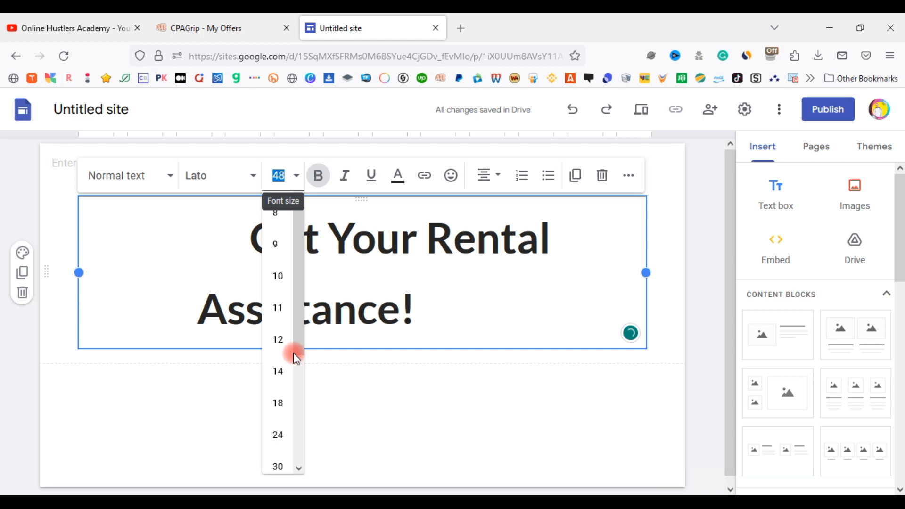
{"action": "left_click", "coordinate": [283, 435]}
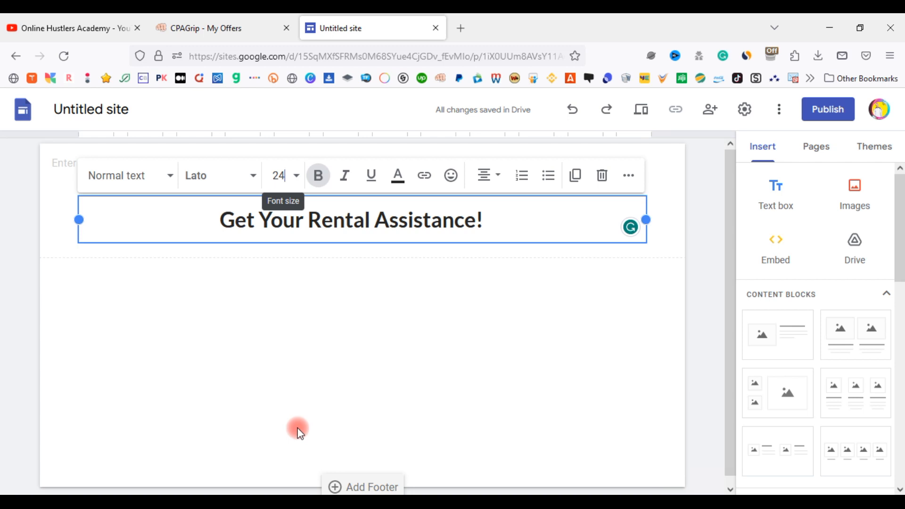
{"action": "left_click", "coordinate": [333, 314]}
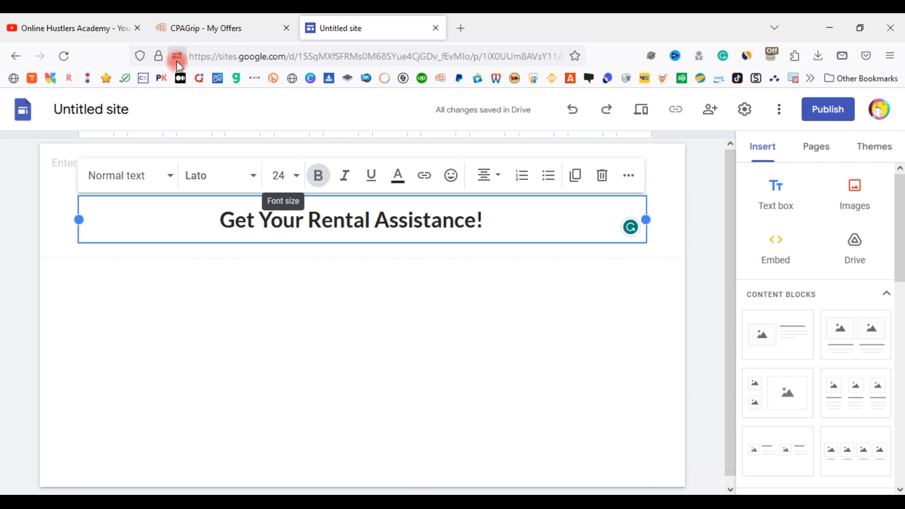
{"action": "left_click", "coordinate": [205, 14]}
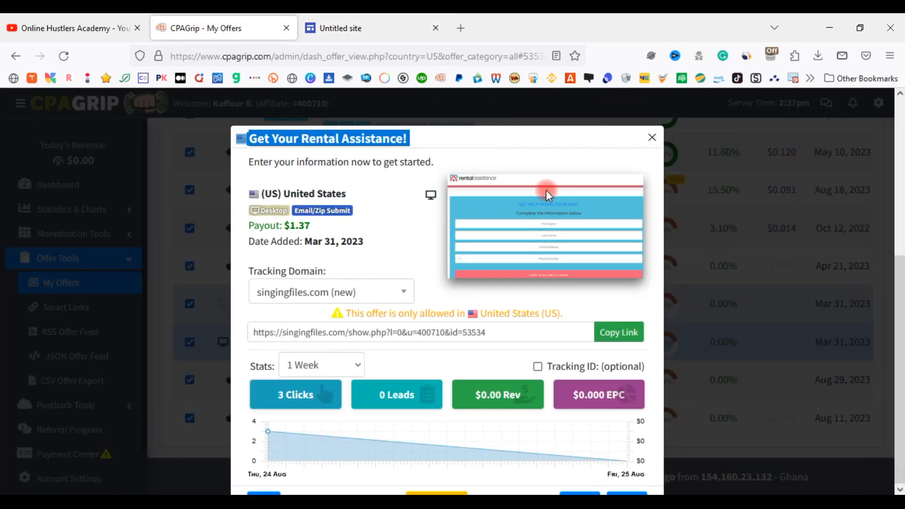
{"action": "left_click", "coordinate": [315, 14]}
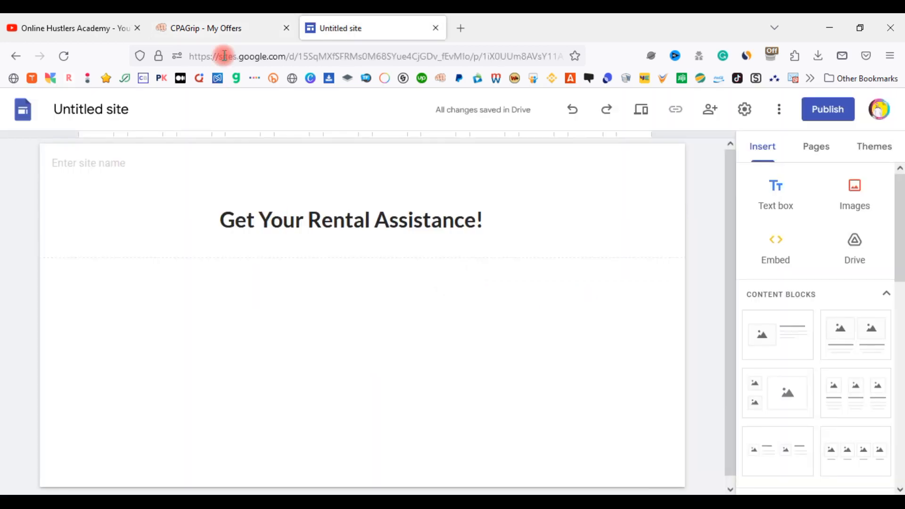
{"action": "left_click", "coordinate": [222, 27]}
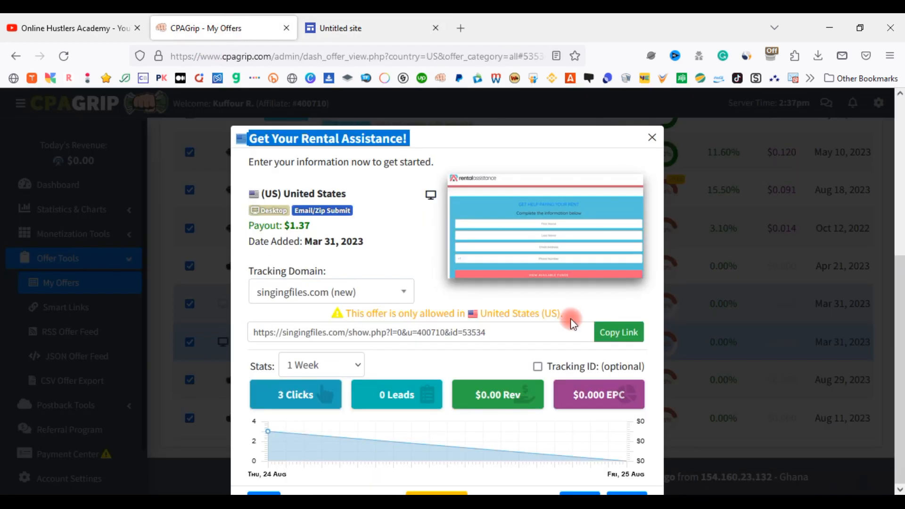
{"action": "right_click", "coordinate": [569, 251]}
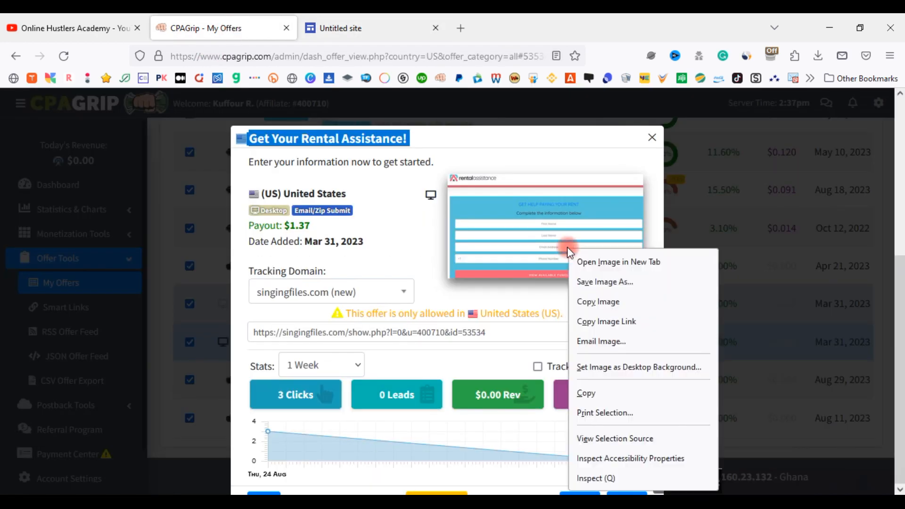
{"action": "left_click", "coordinate": [597, 326]}
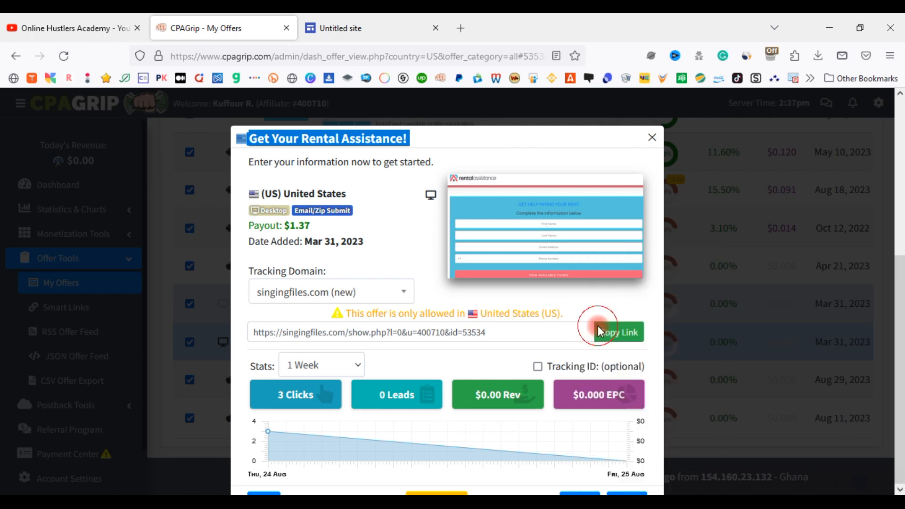
{"action": "left_click", "coordinate": [341, 14]}
{"action": "left_click", "coordinate": [851, 207]}
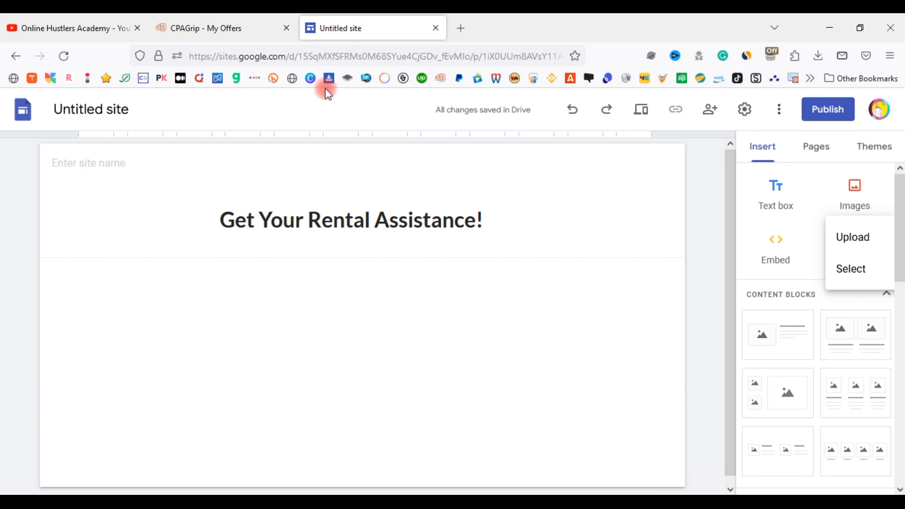
{"action": "left_click", "coordinate": [340, 284]}
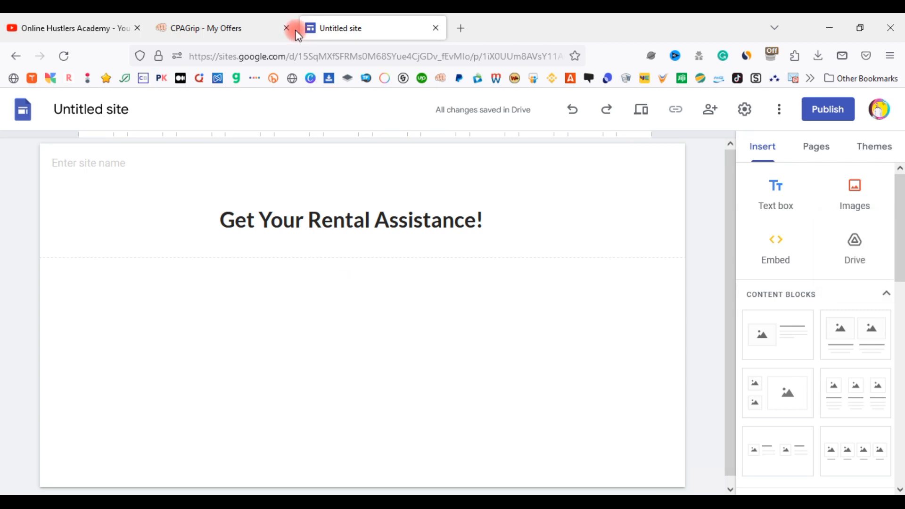
Step: Save the offer's preview image from CPAGrip and place it enlarged and centred below the heading on the Google Sites page
{"action": "left_click", "coordinate": [174, 16]}
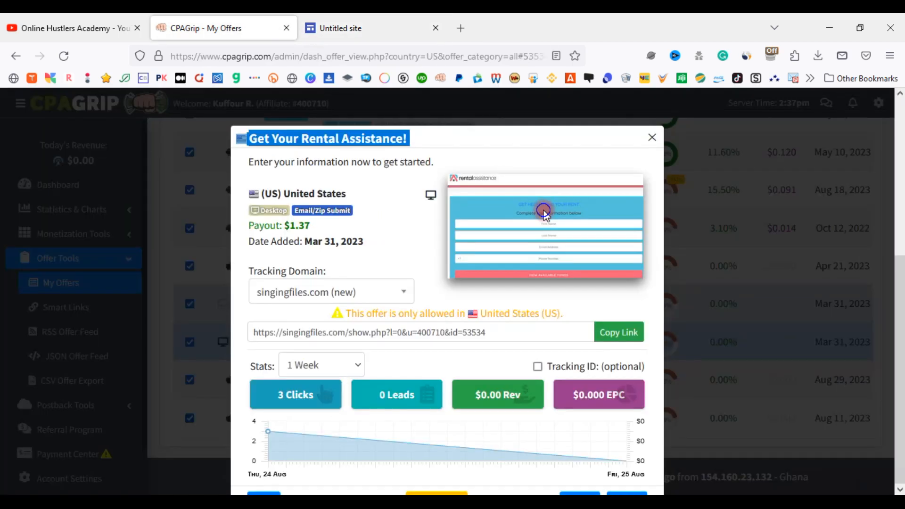
{"action": "right_click", "coordinate": [545, 209]}
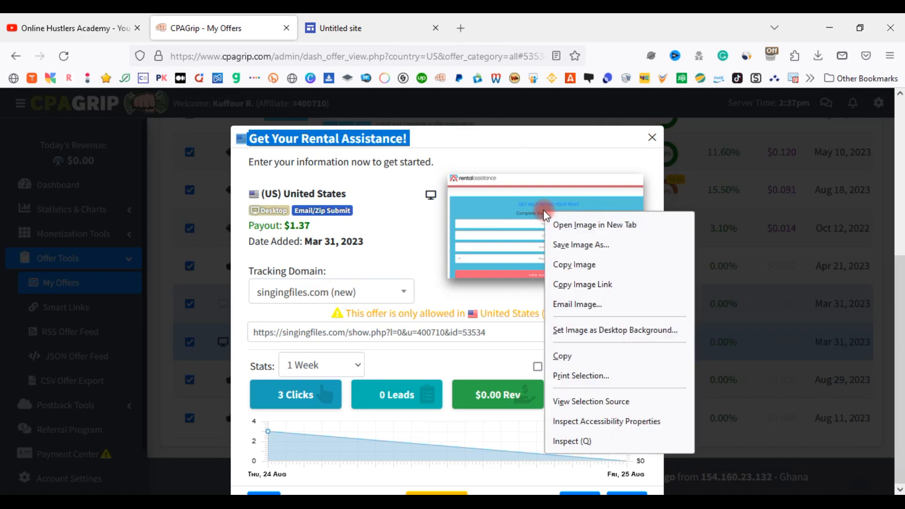
{"action": "left_click", "coordinate": [596, 246]}
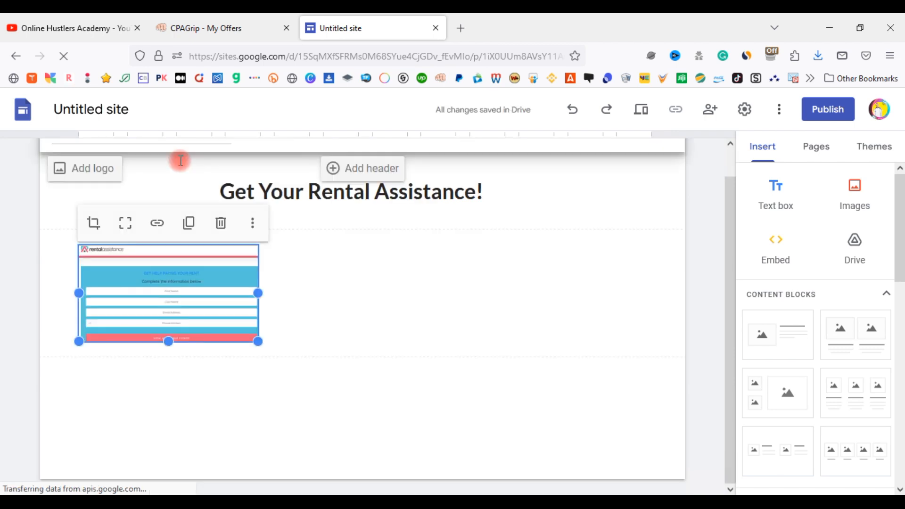
{"action": "left_click_drag", "start_coordinate": [160, 260], "coordinate": [324, 255]}
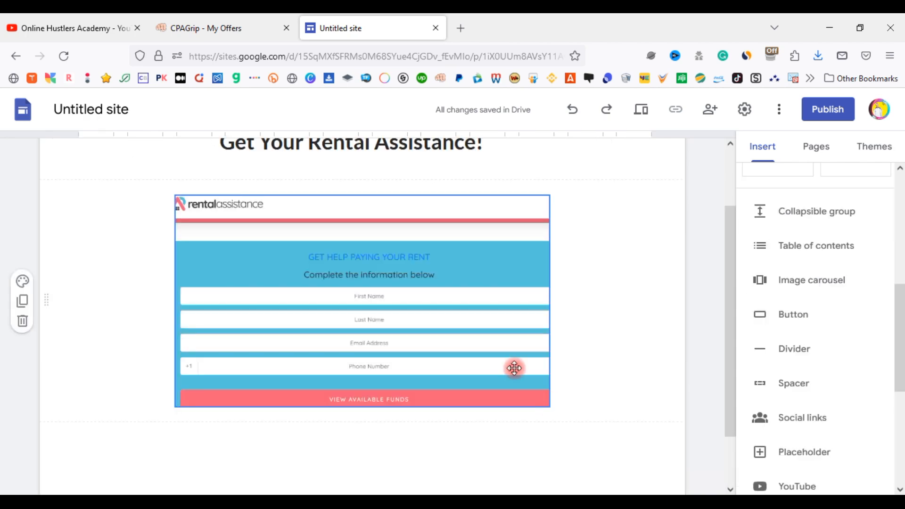
{"action": "left_click", "coordinate": [416, 436]}
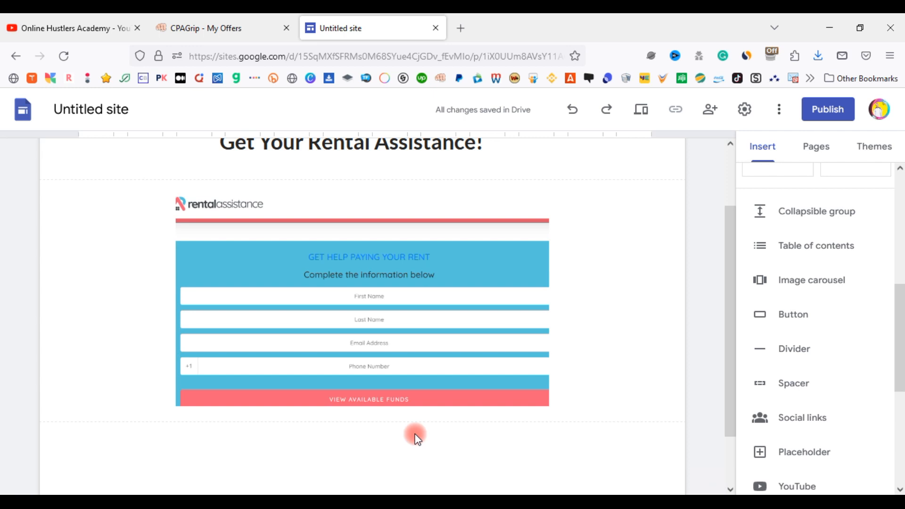
Step: Add a text box below the preview image reading "Click Here to Join <<HERE>>"
{"action": "double_click", "coordinate": [335, 459]}
{"action": "type", "text": "Cli"}
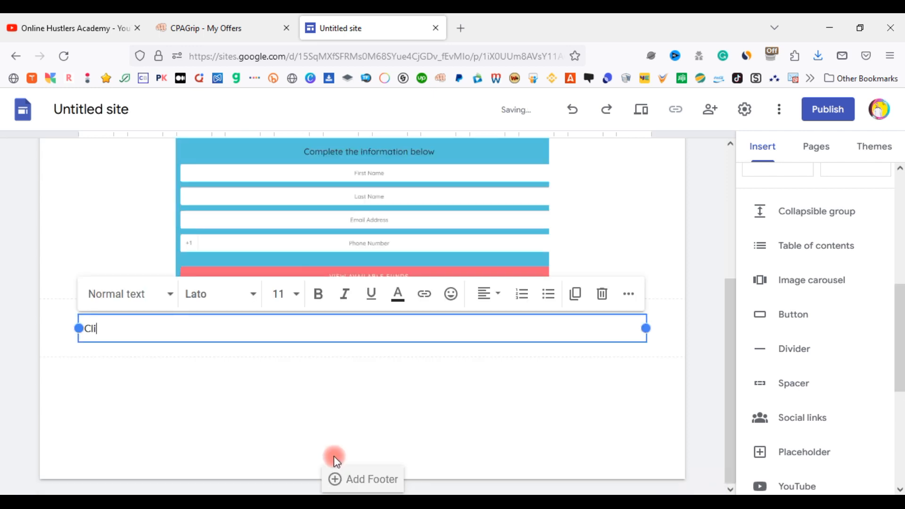
{"action": "type", "text": "ck Here to Join"}
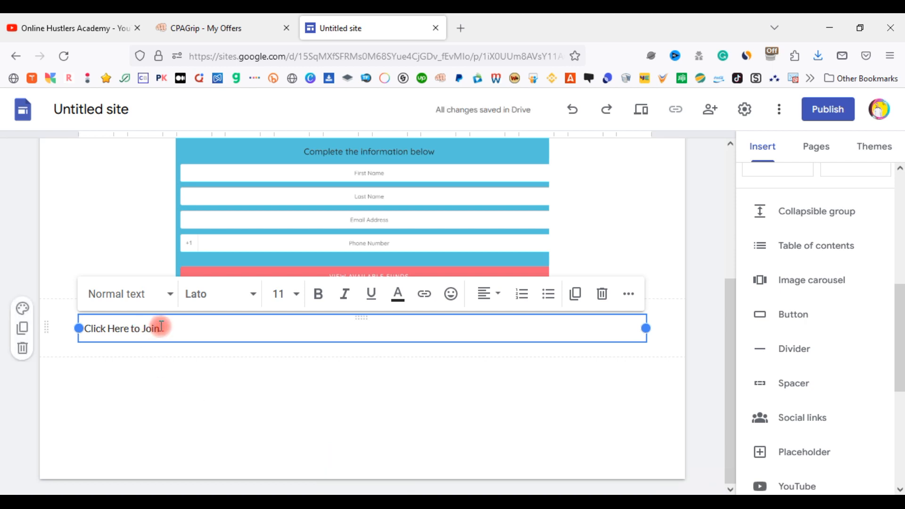
{"action": "type", "text": "."}
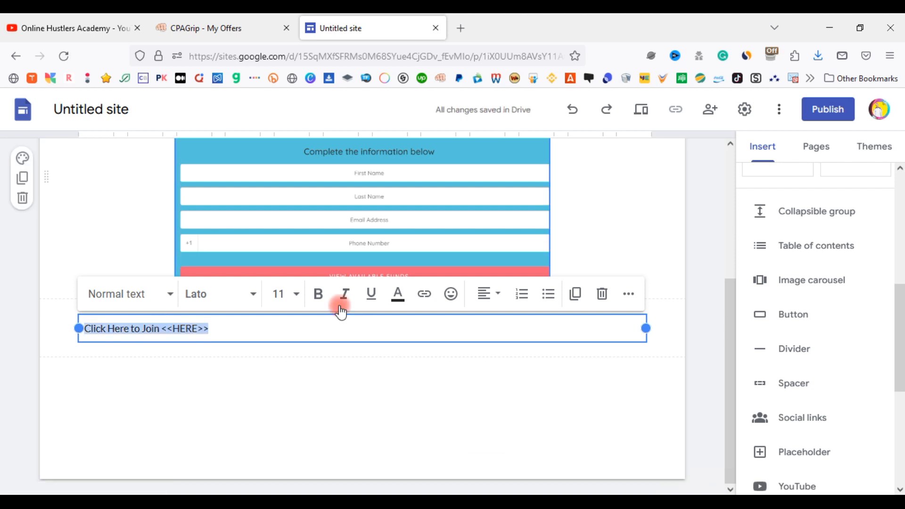
Step: Centre the "Click Here to Join <<HERE>>" line and make only the word HERE between the angle brackets bold
{"action": "left_click", "coordinate": [489, 294]}
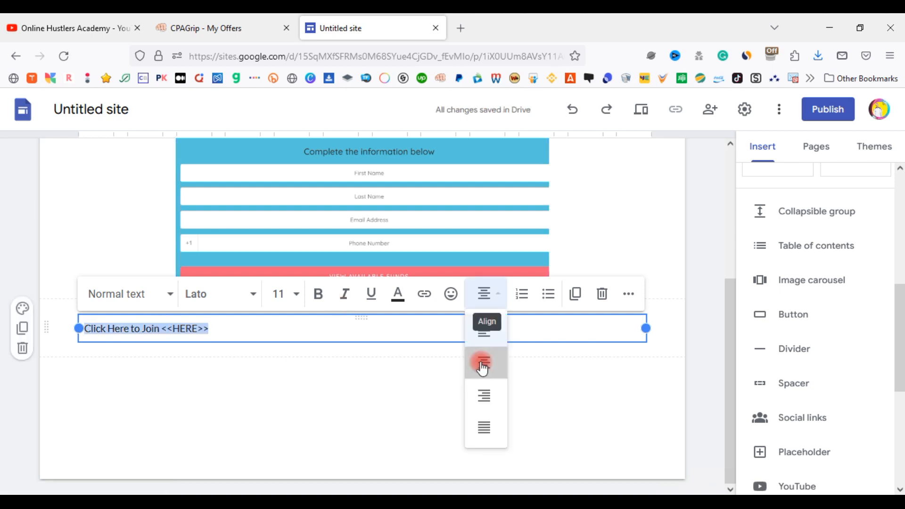
{"action": "left_click", "coordinate": [482, 363]}
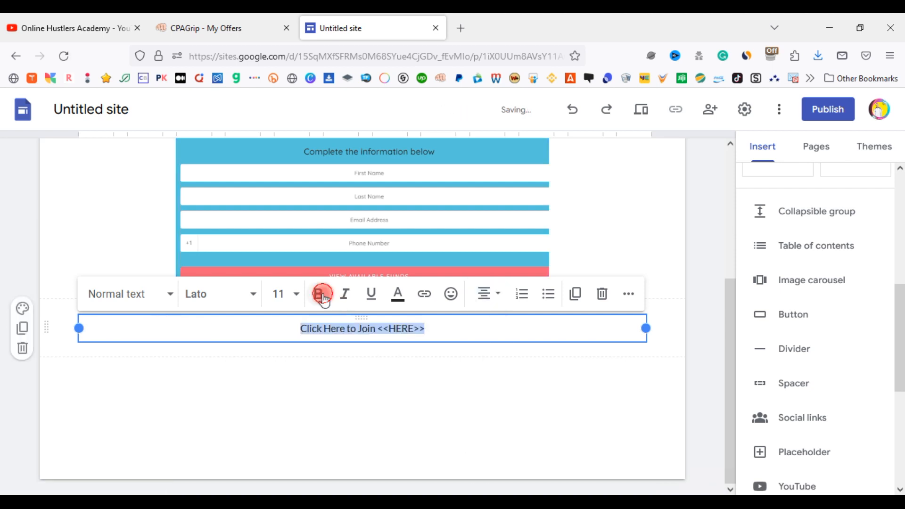
{"action": "left_click", "coordinate": [322, 294]}
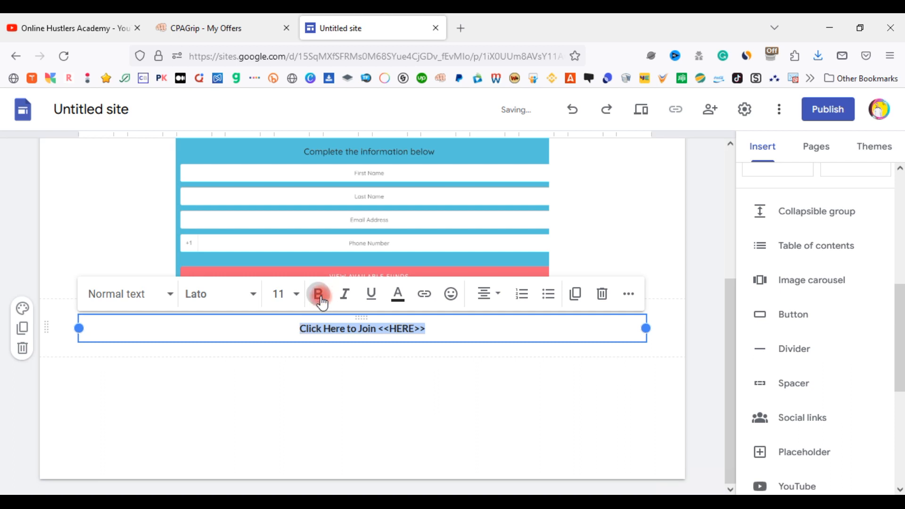
{"action": "key", "text": "ctrl+b"}
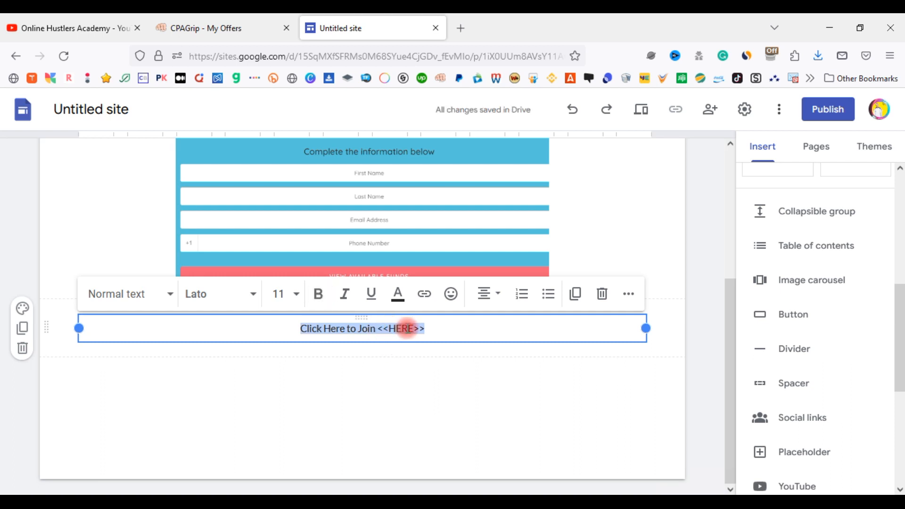
{"action": "left_click", "coordinate": [408, 328]}
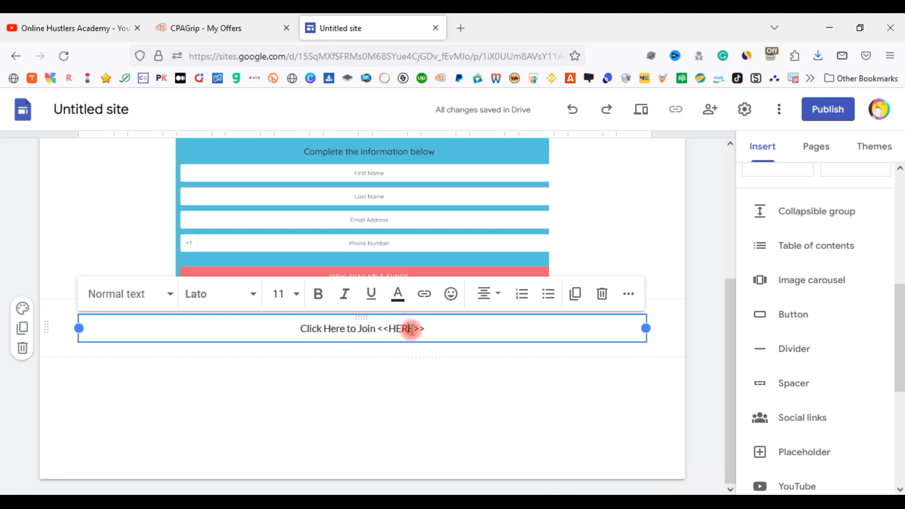
{"action": "left_click_drag", "start_coordinate": [413, 330], "coordinate": [391, 330]}
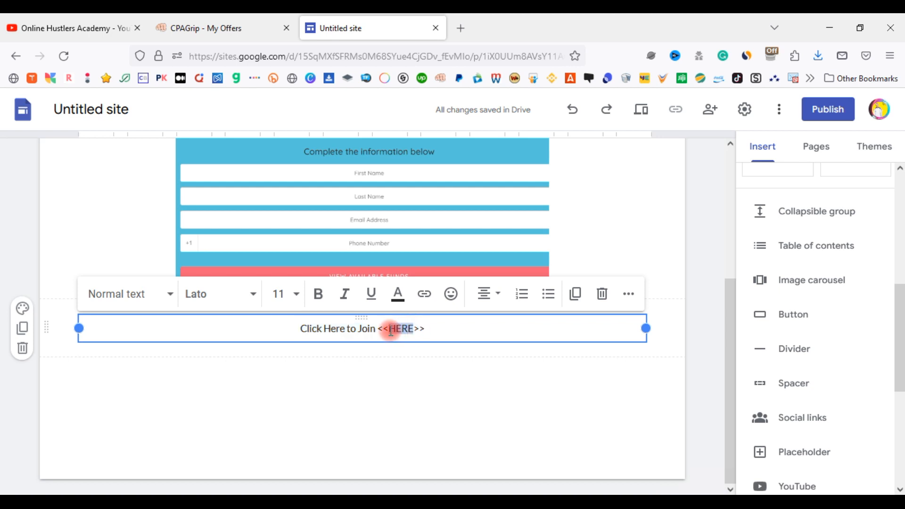
{"action": "left_click", "coordinate": [320, 301]}
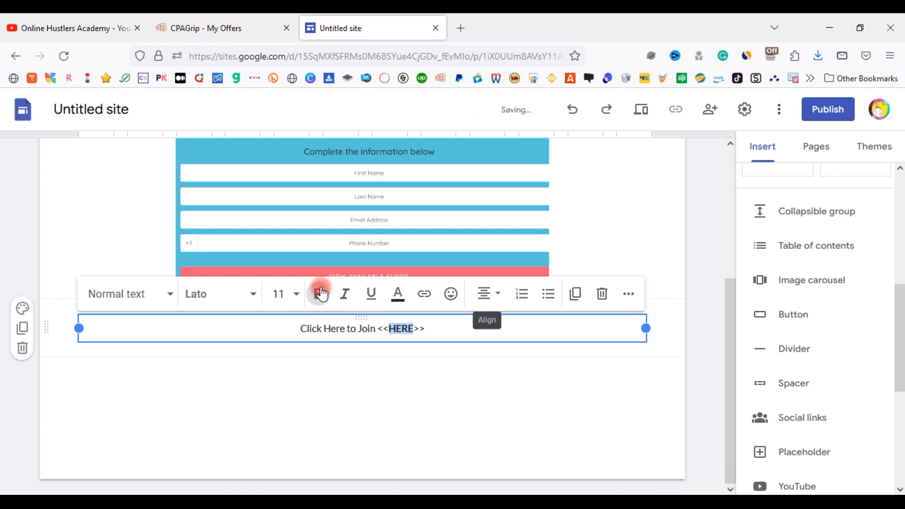
Step: Set the font size of the "Click Here to Join <<HERE" text below the preview image to 18
{"action": "left_click", "coordinate": [294, 301]}
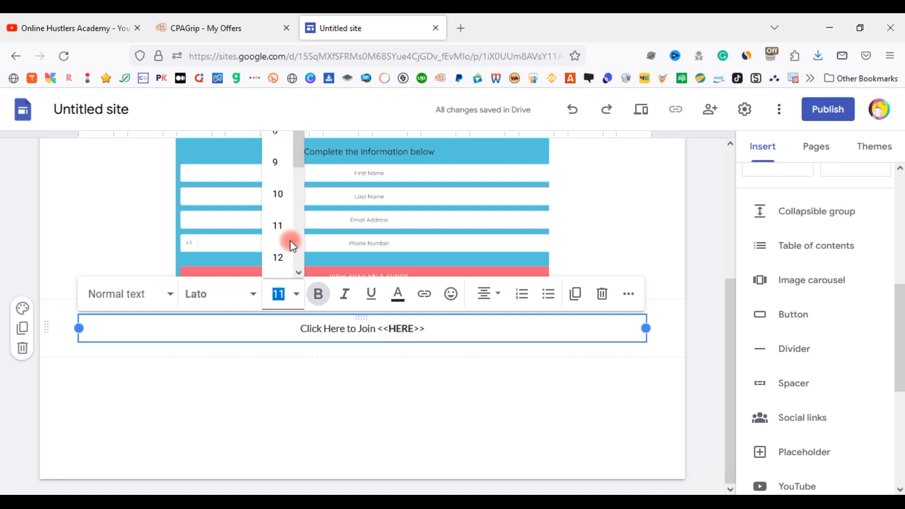
{"action": "type", "text": "18"}
{"action": "key", "text": "Return"}
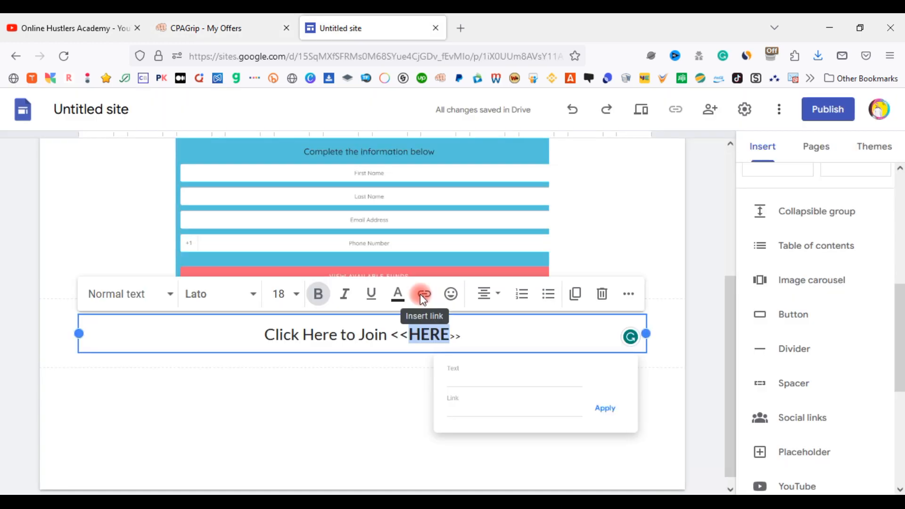
Step: Turn the bold word HERE in the call-to-action line into a hyperlink to the CPAGrip offer
{"action": "left_click", "coordinate": [436, 410]}
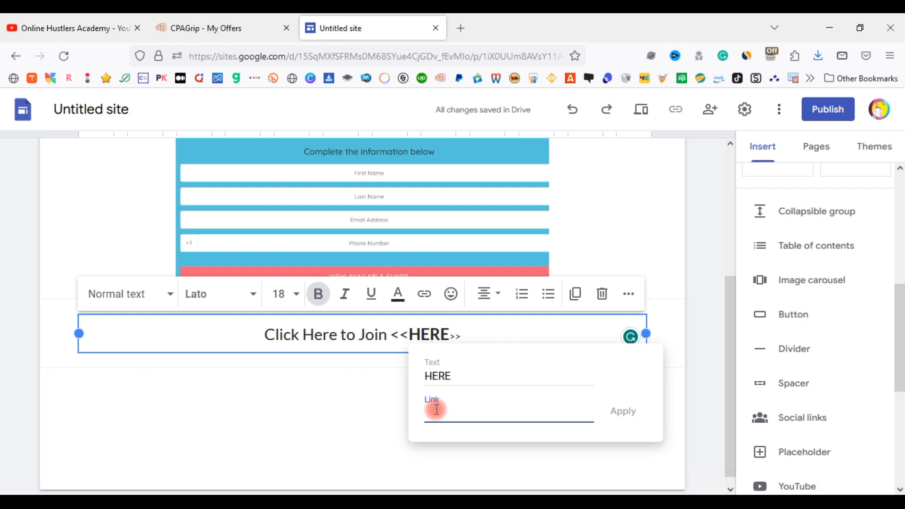
{"action": "left_click", "coordinate": [623, 411]}
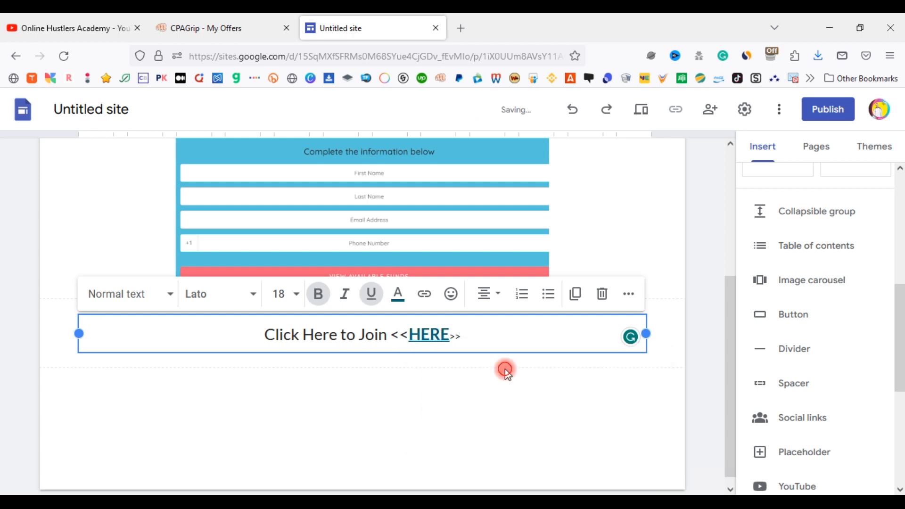
{"action": "left_click", "coordinate": [506, 372]}
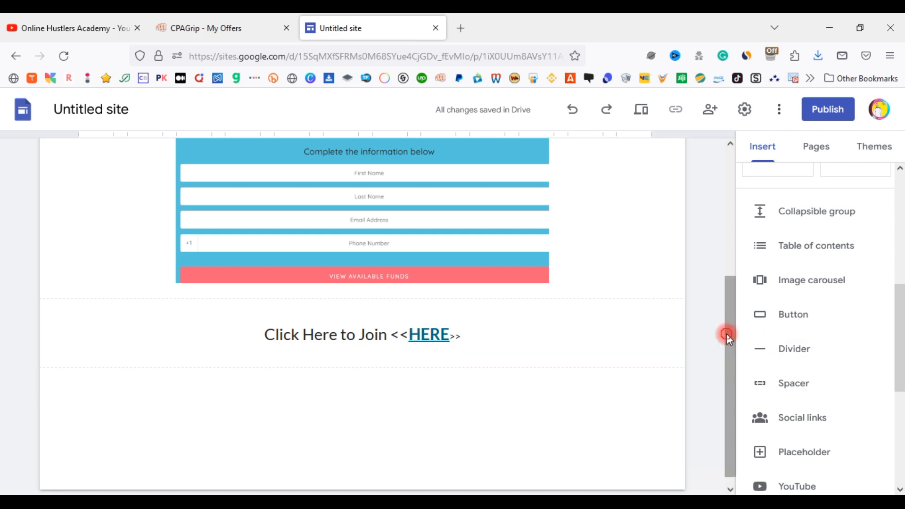
Step: Start publishing the site to the web and enter rental-assistance as its web address
{"action": "left_click_drag", "start_coordinate": [727, 335], "coordinate": [729, 204]}
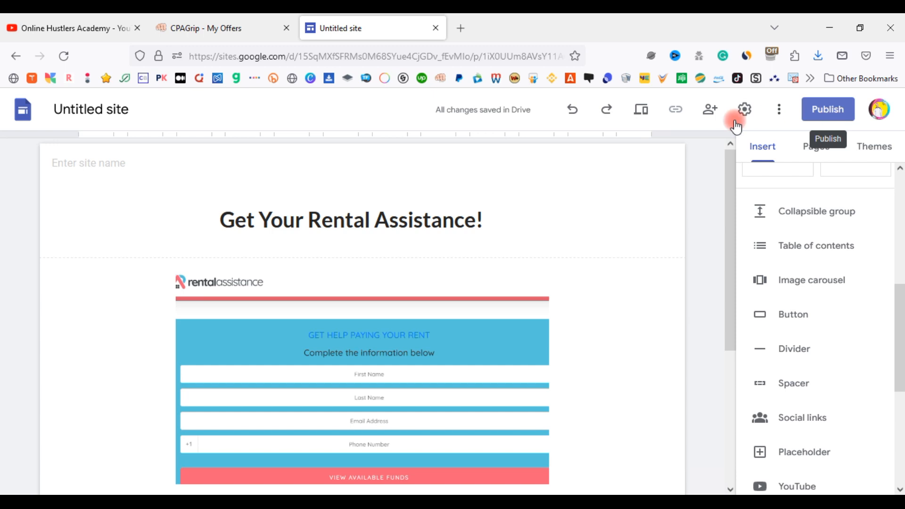
{"action": "left_click", "coordinate": [822, 113]}
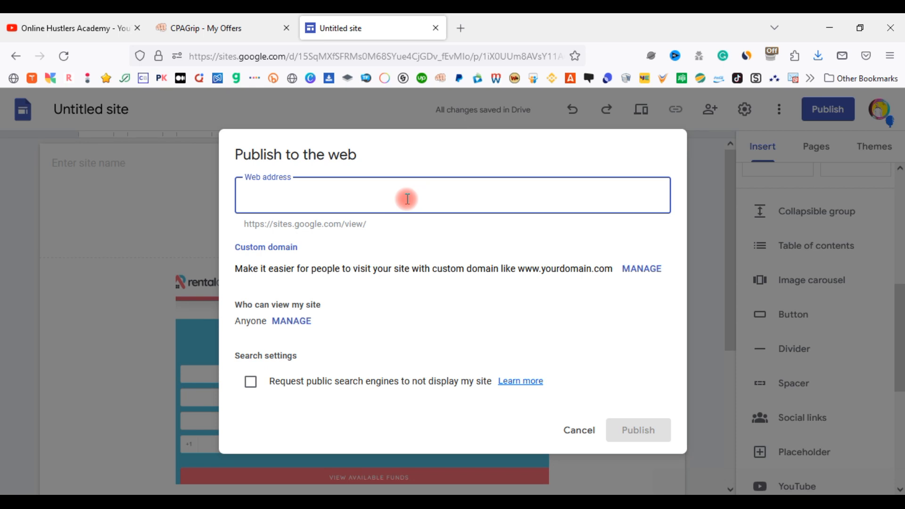
{"action": "left_click", "coordinate": [843, 114]}
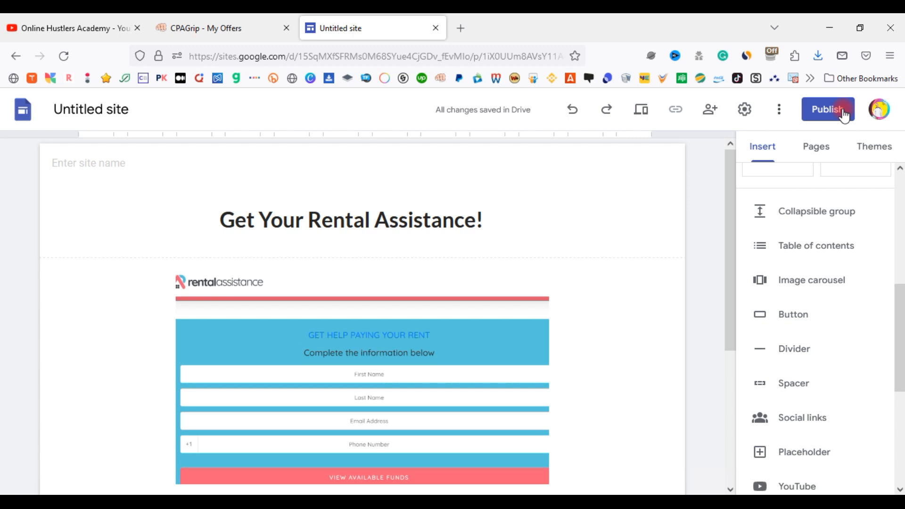
{"action": "left_click", "coordinate": [843, 113]}
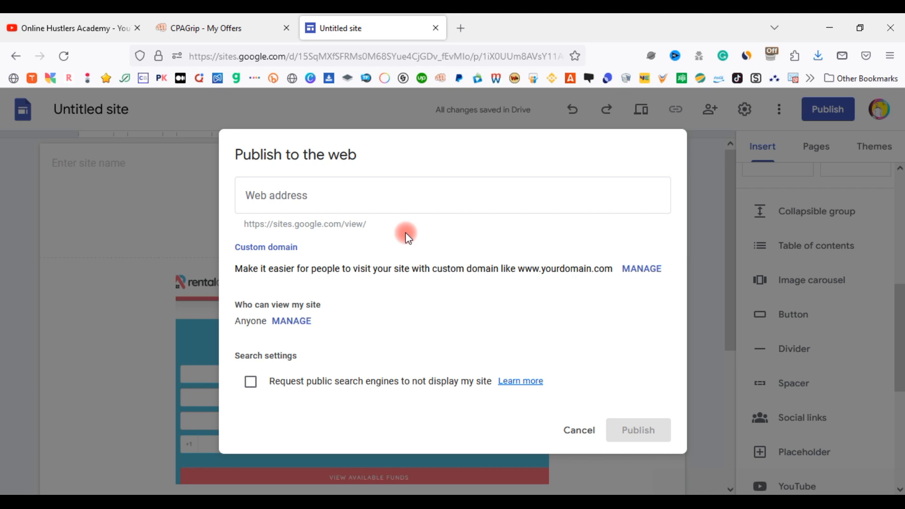
{"action": "left_click", "coordinate": [389, 191]}
{"action": "type", "text": "r"}
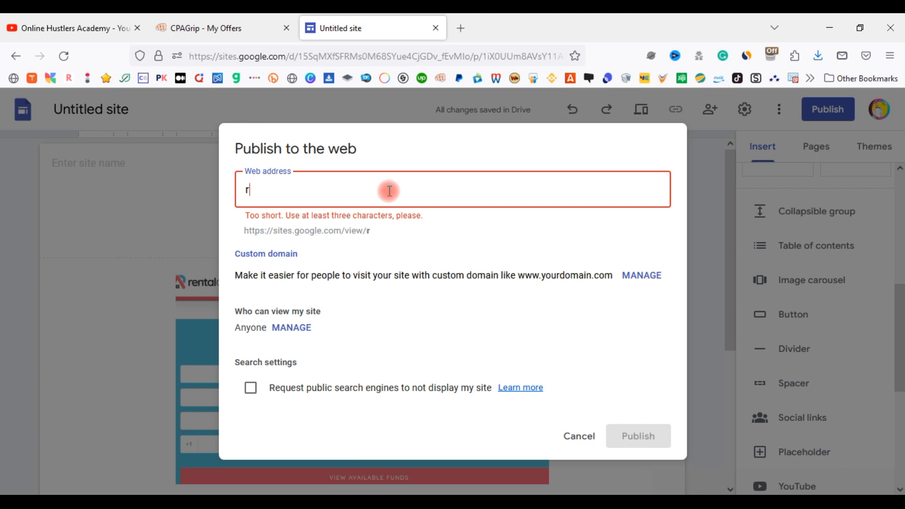
{"action": "type", "text": "ental-"}
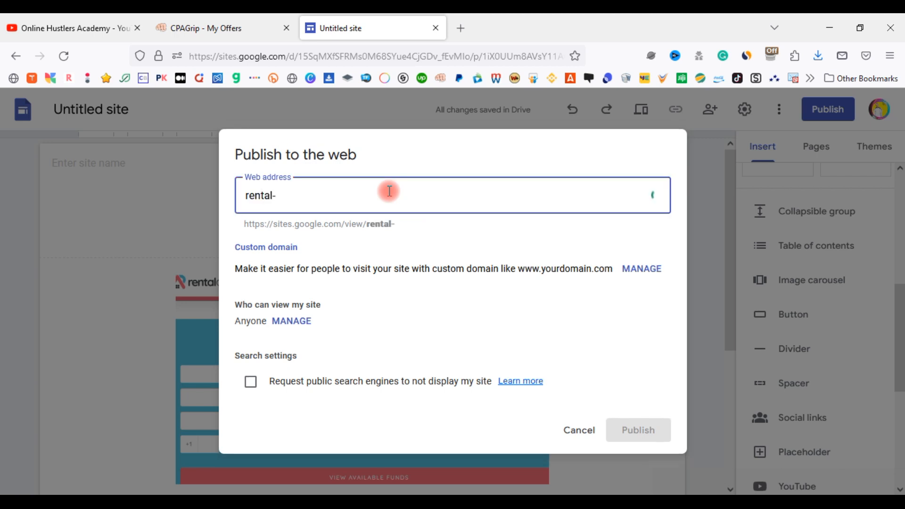
{"action": "type", "text": "assistanc"}
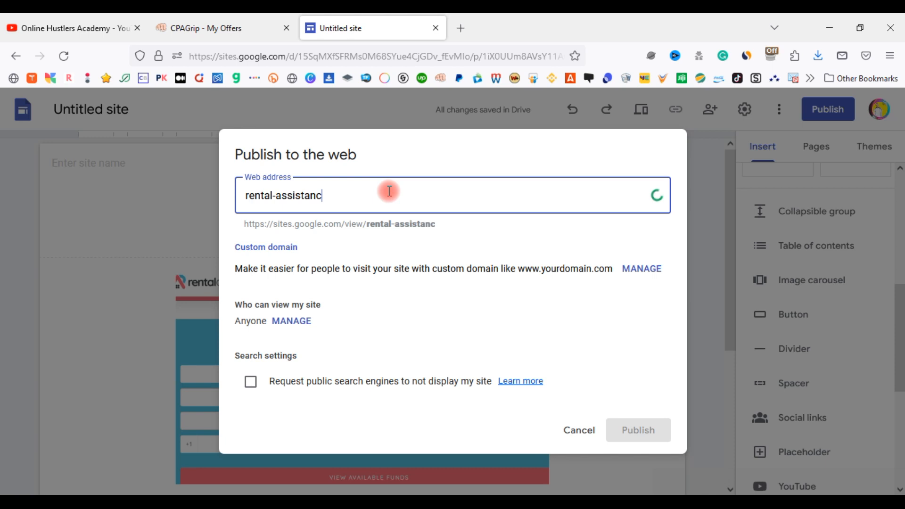
{"action": "type", "text": "e"}
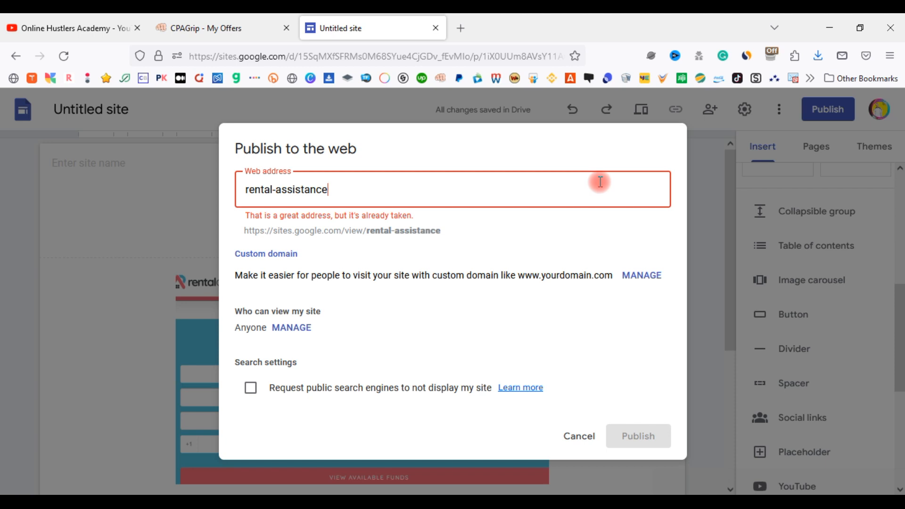
{"action": "type", "text": "1"}
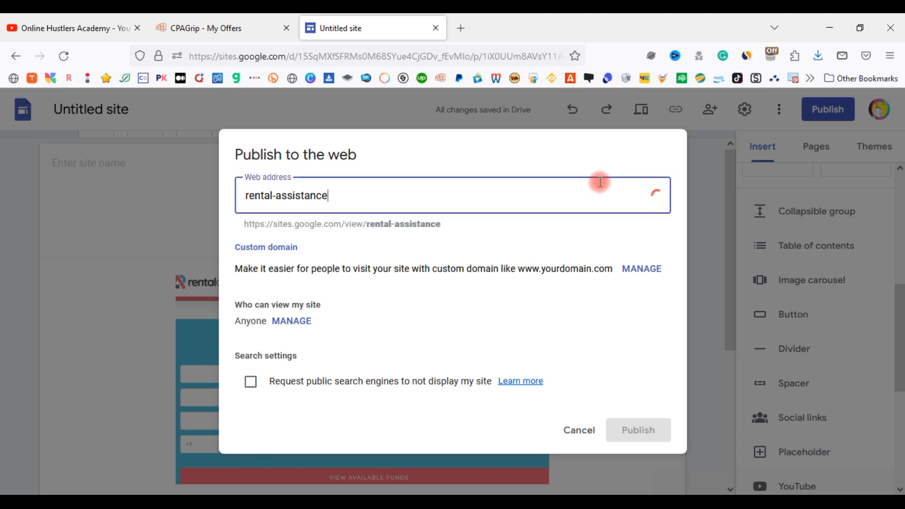